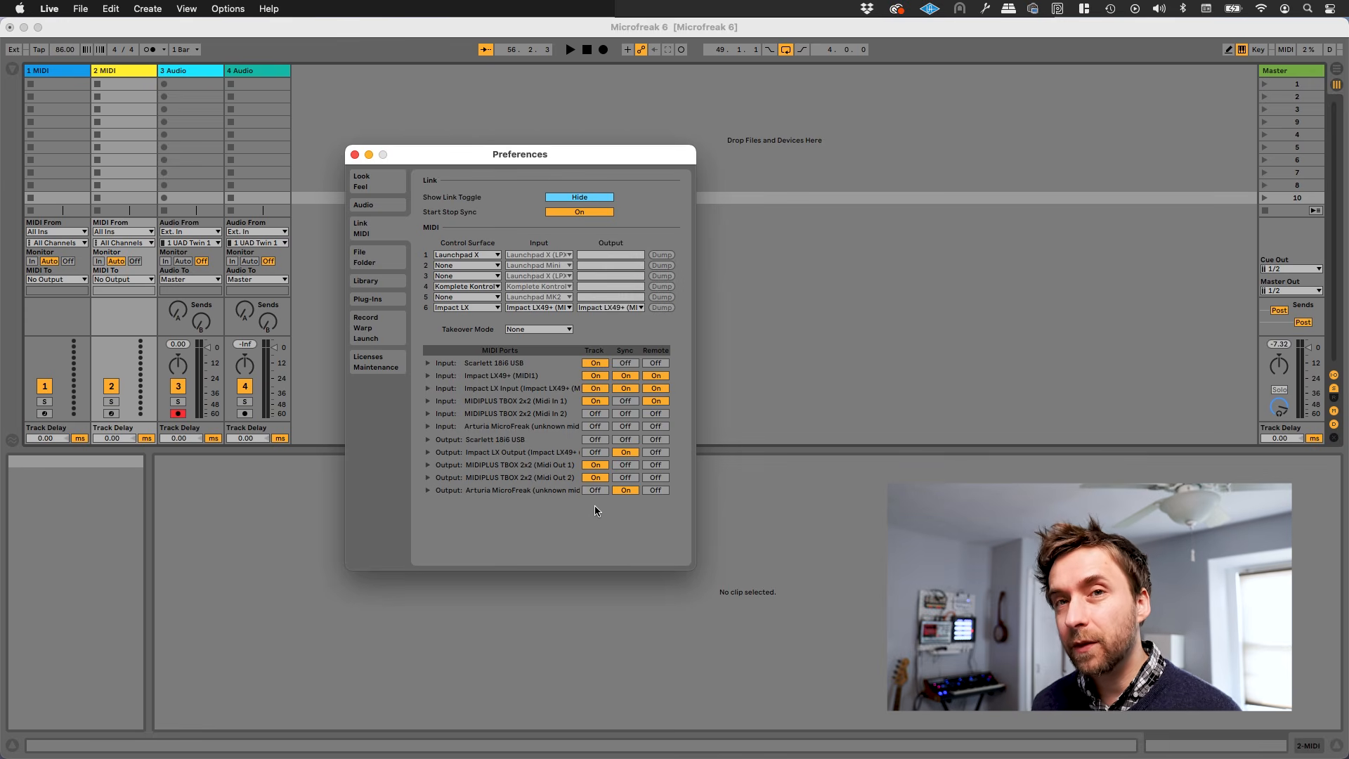
Step: Enable Track for the Arturia MicroFreak MIDI input and output ports, keep its output Sync on, and close the preferences
click(601, 427)
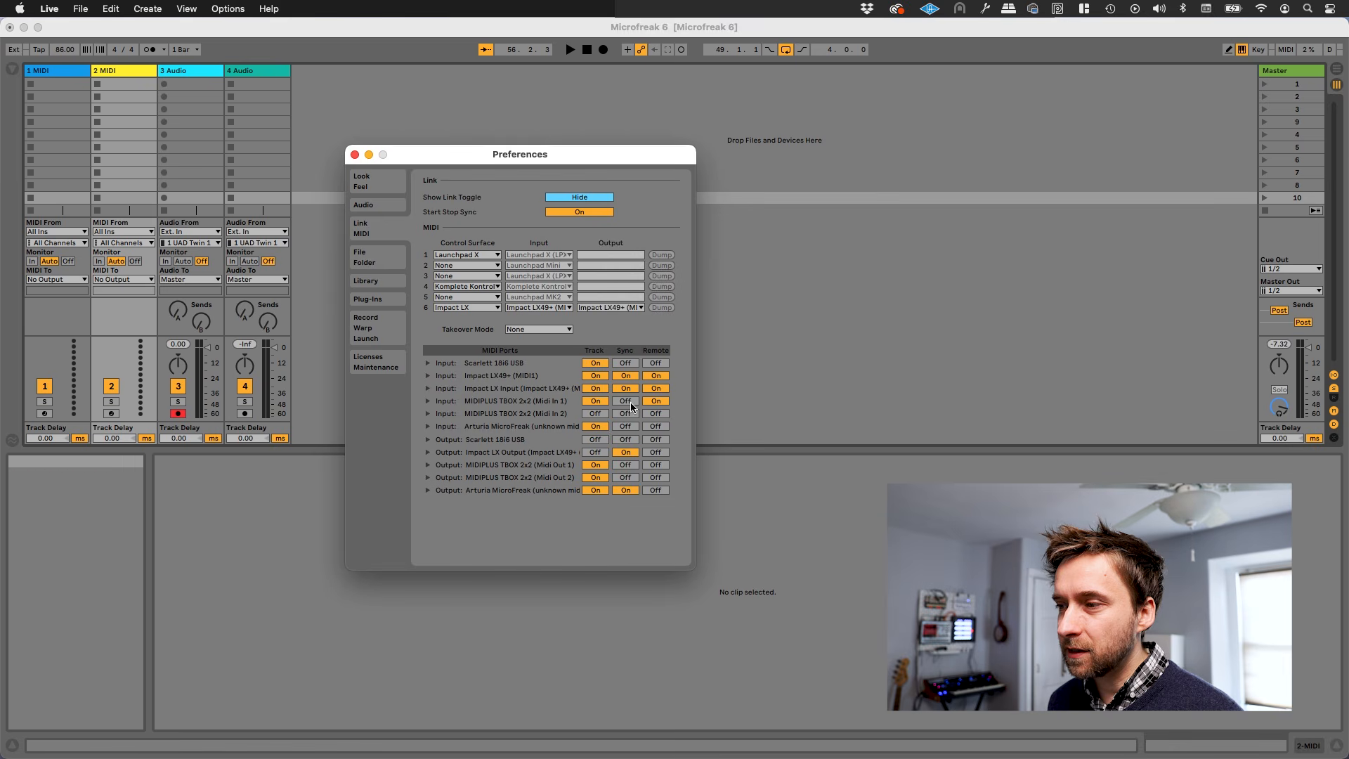
click(629, 491)
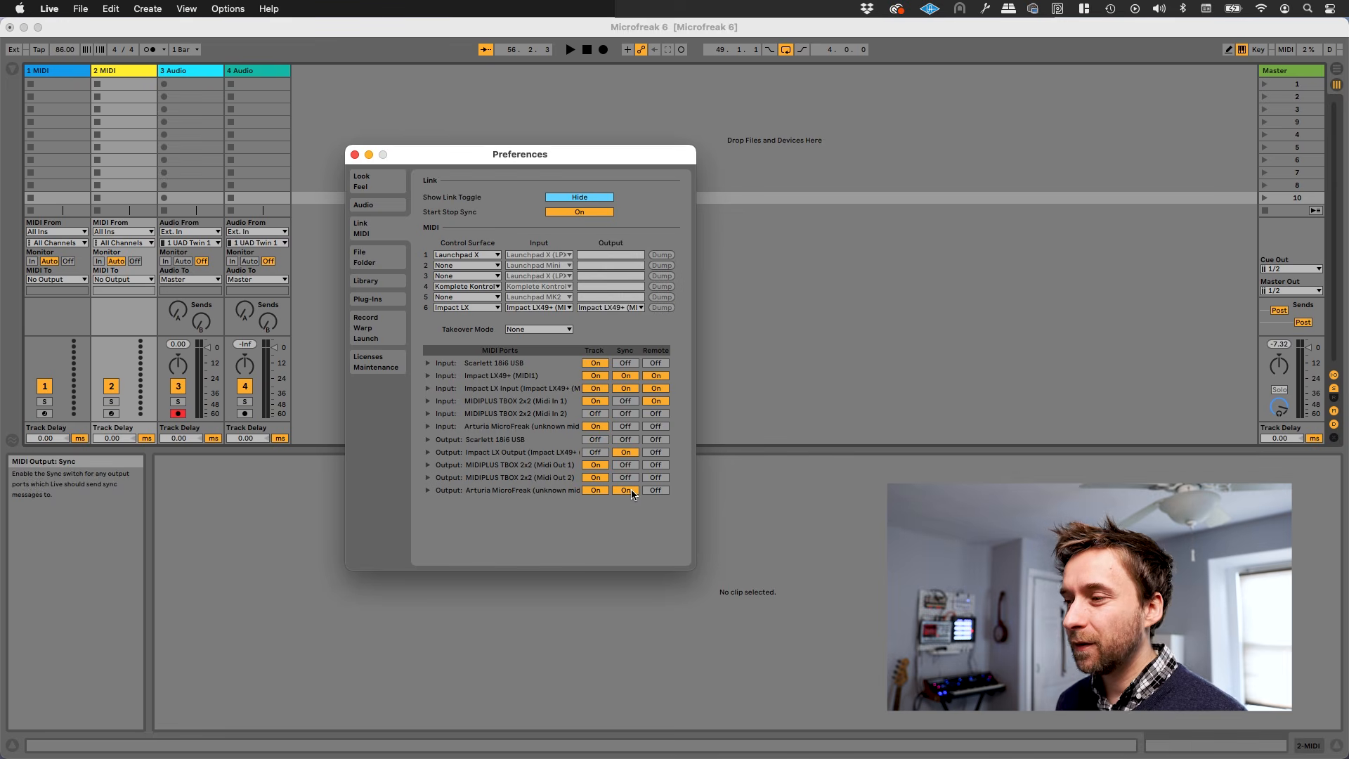
click(355, 154)
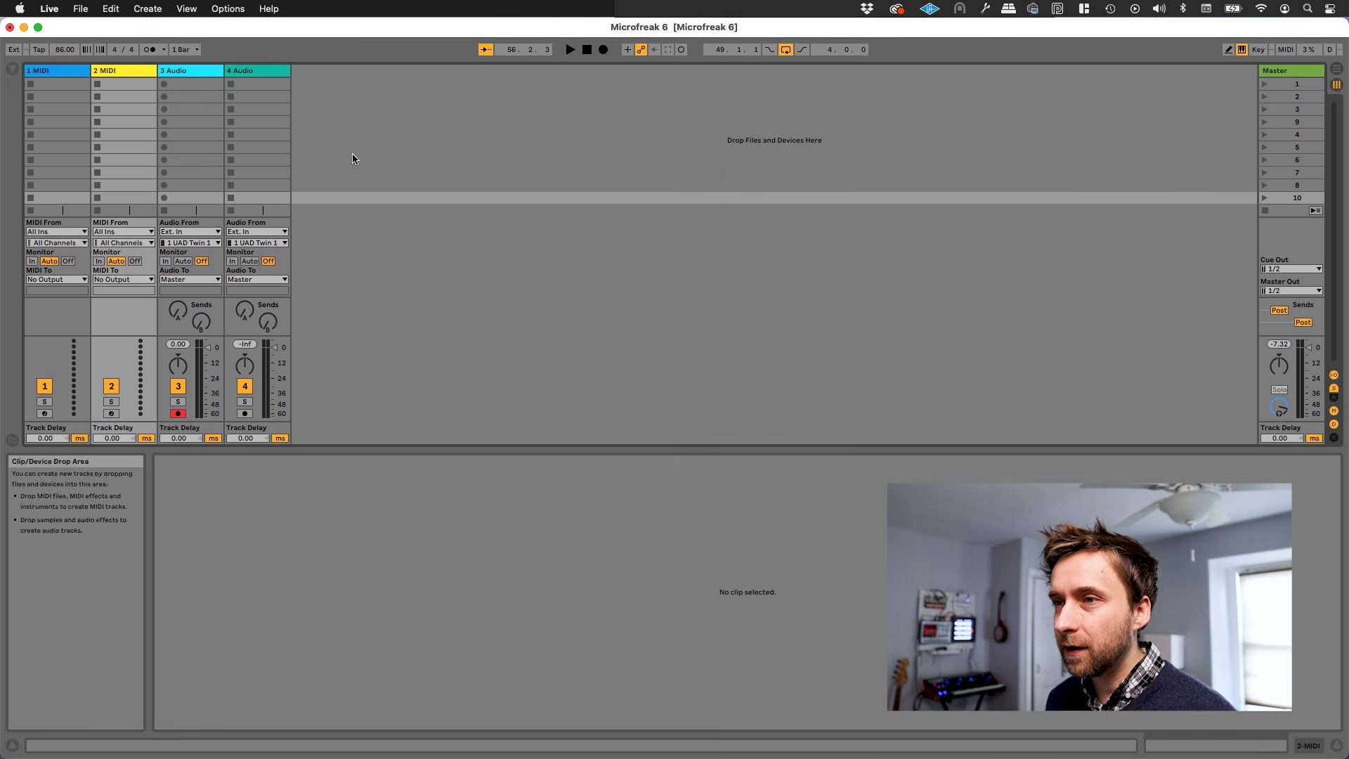
Step: Delete the unneeded first MIDI track from the set
click(86, 72)
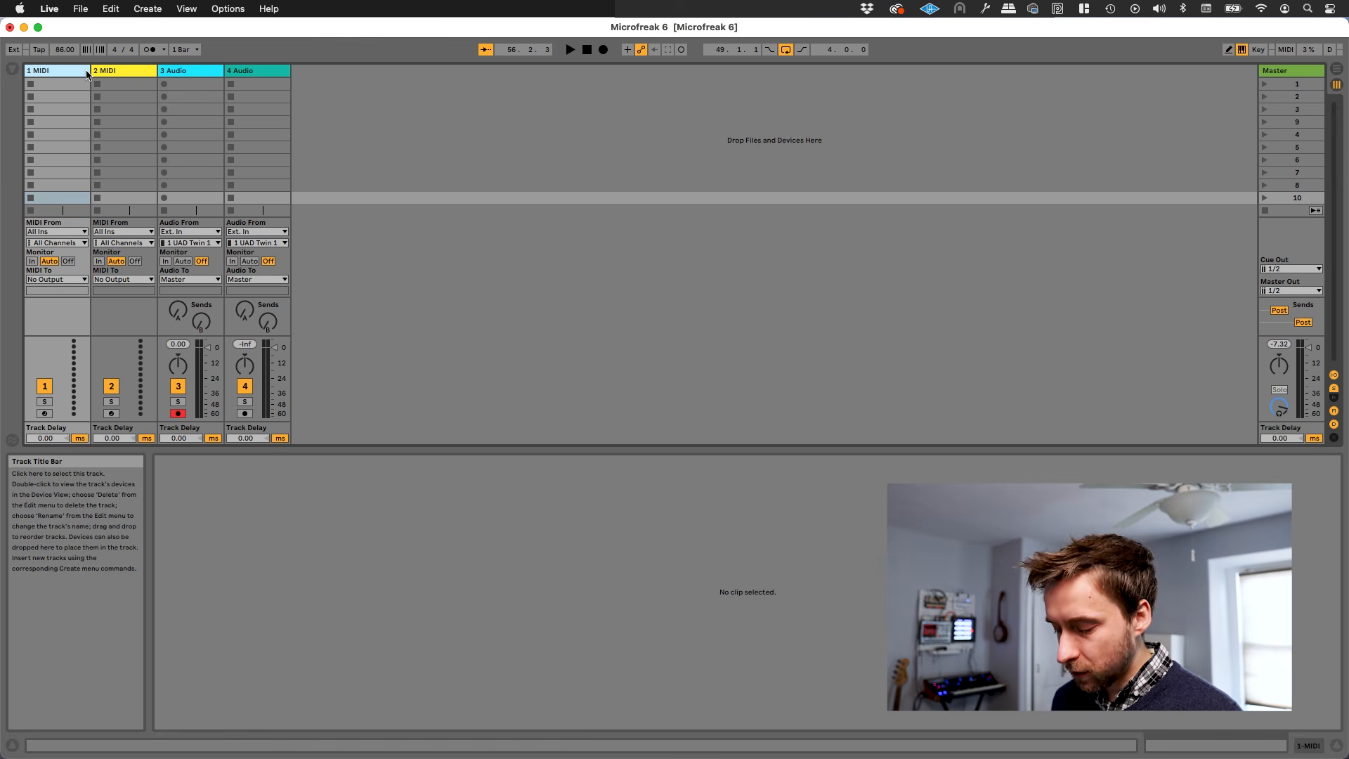
key(Delete)
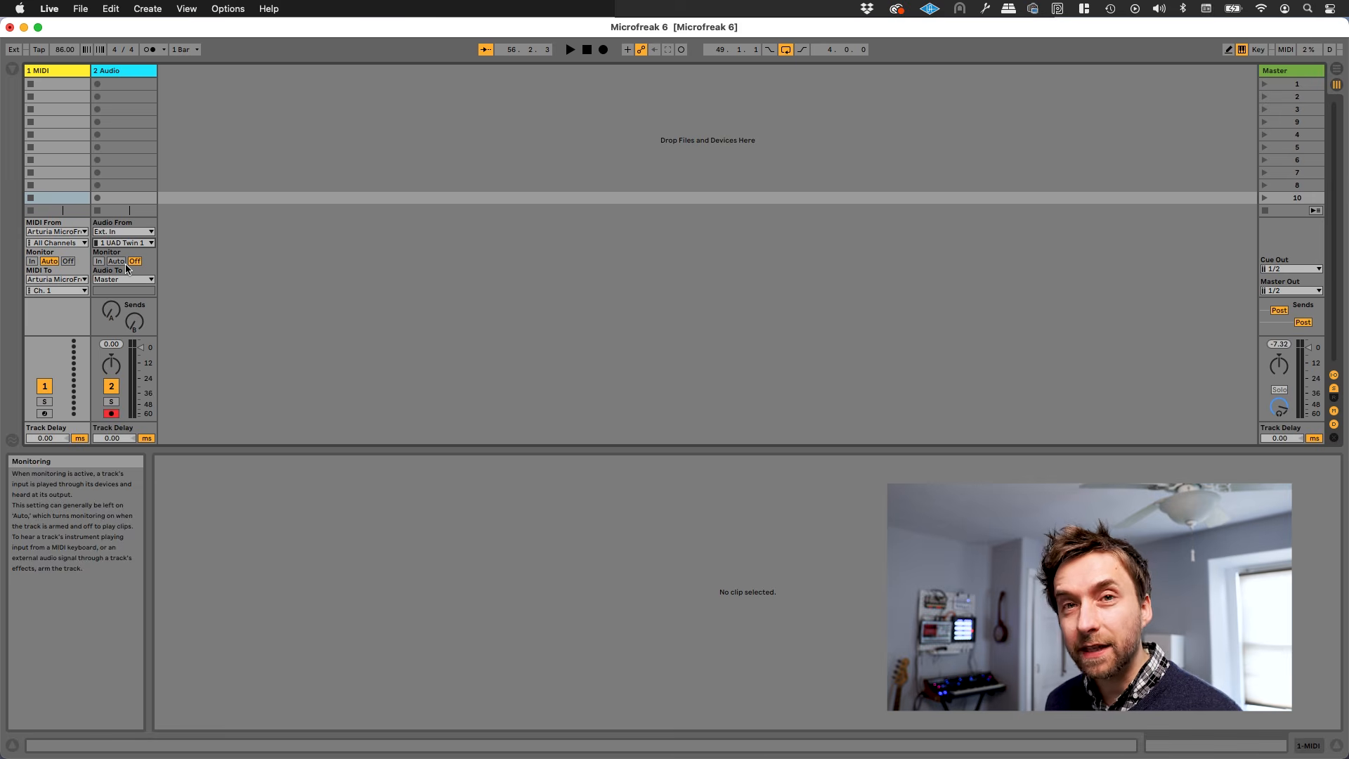
Step: Group the MIDI track with the audio track and rename the group External Synth
click(63, 73)
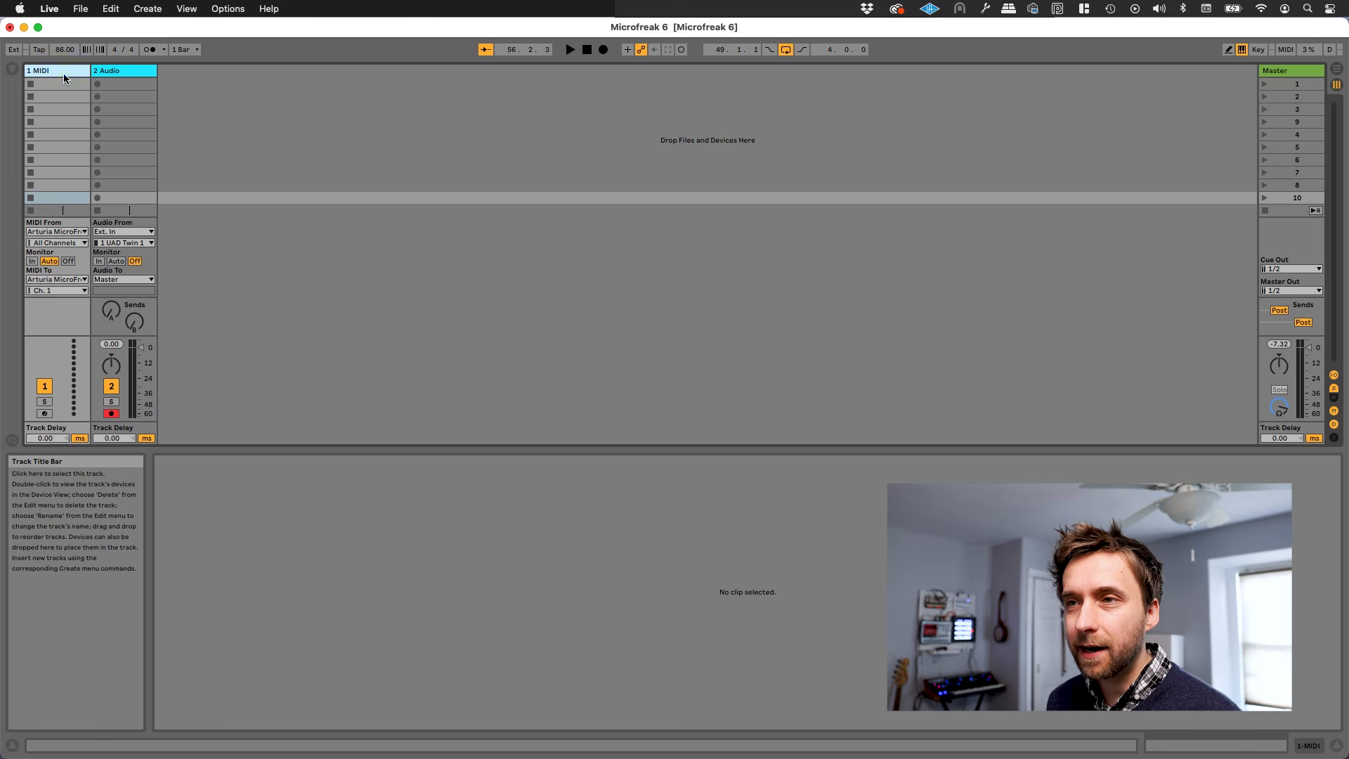
shift+click(102, 72)
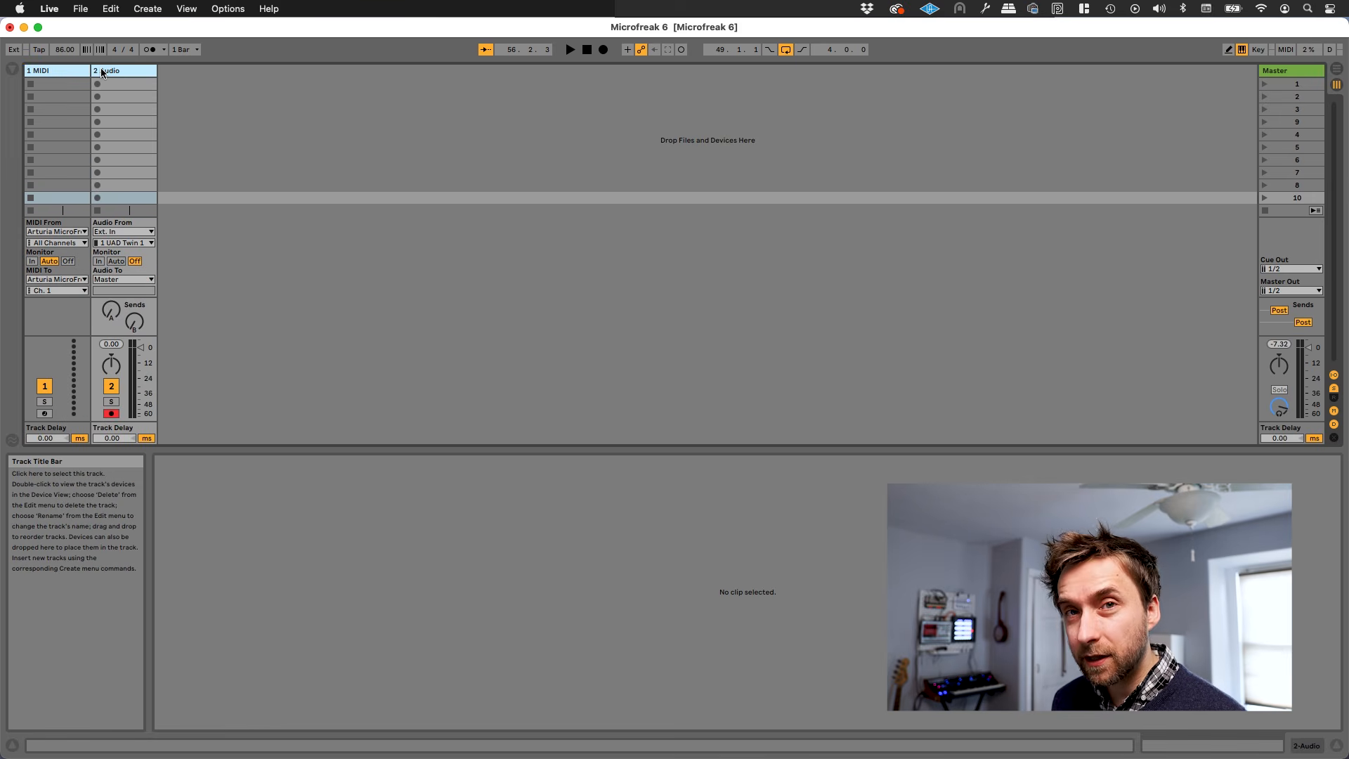
key(super+g)
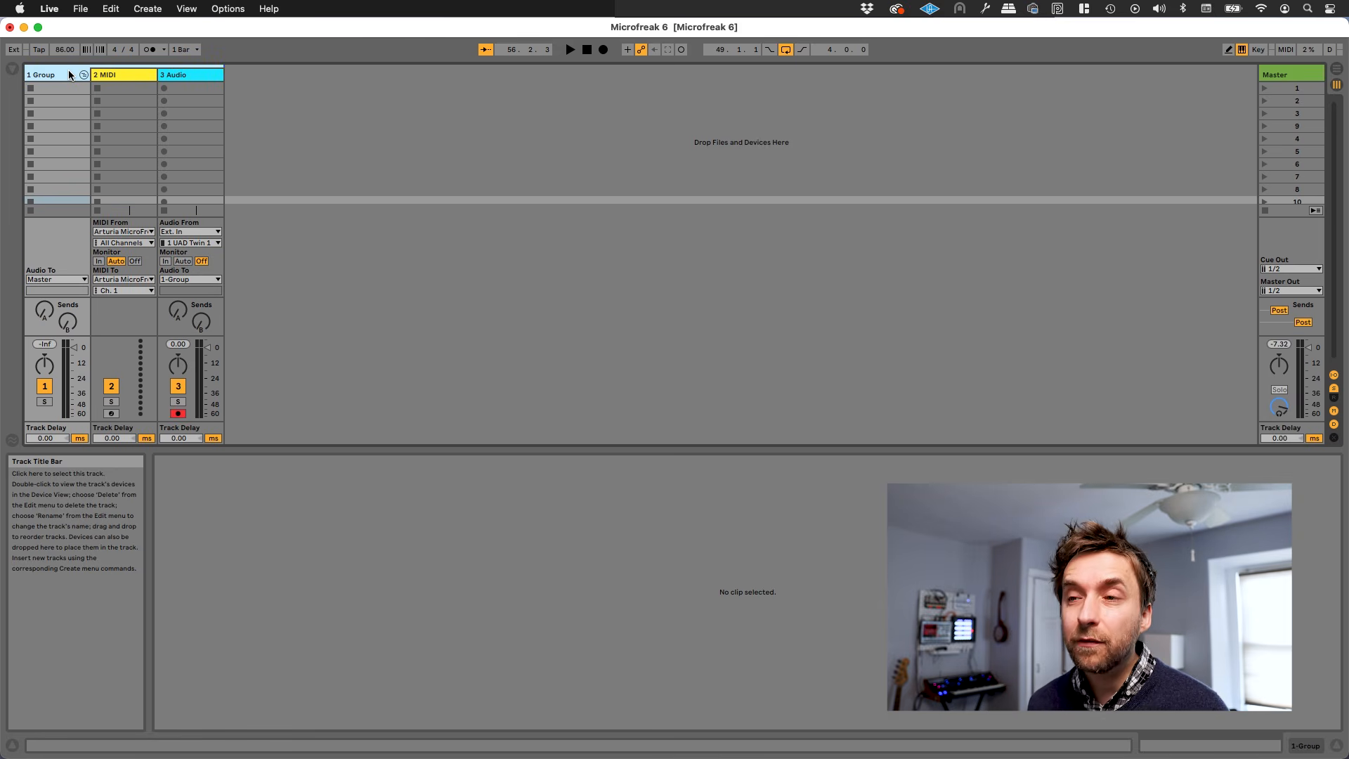
click(15, 69)
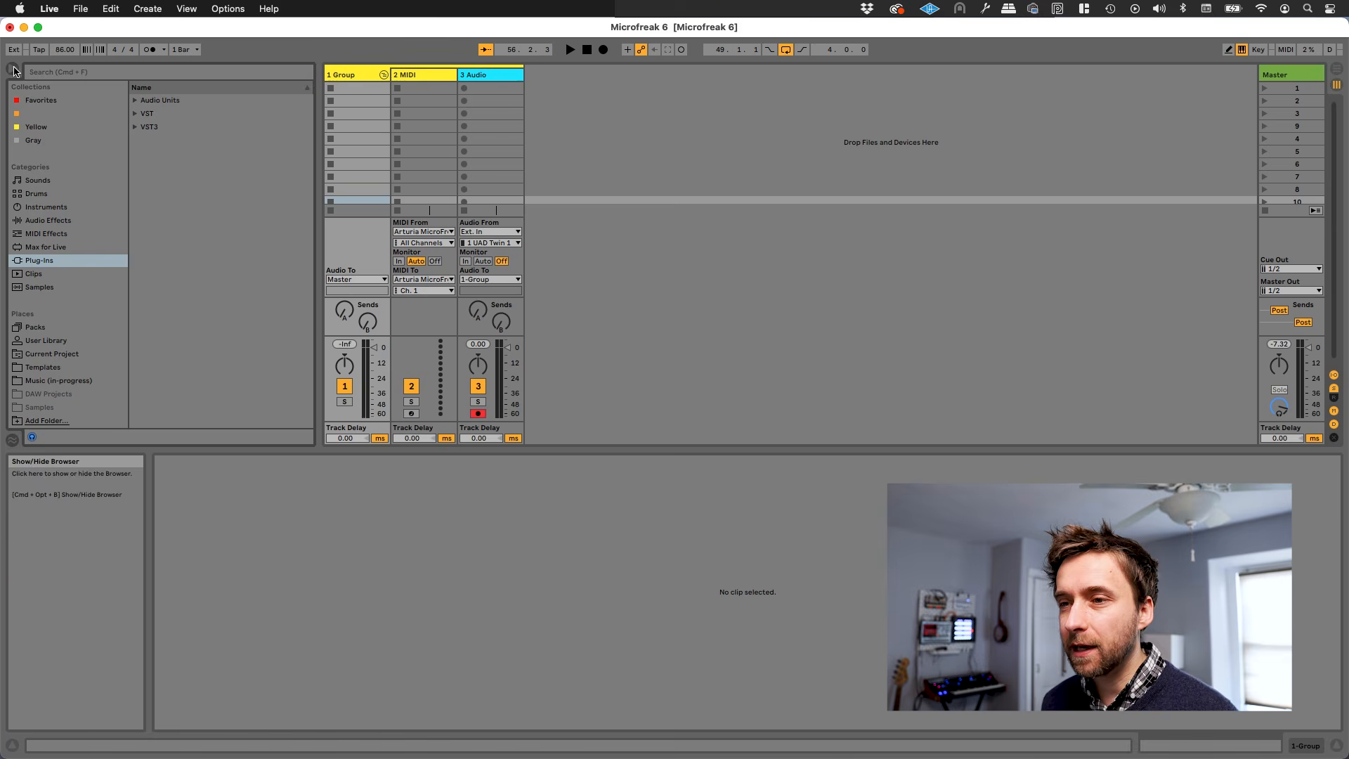
click(355, 84)
click(354, 76)
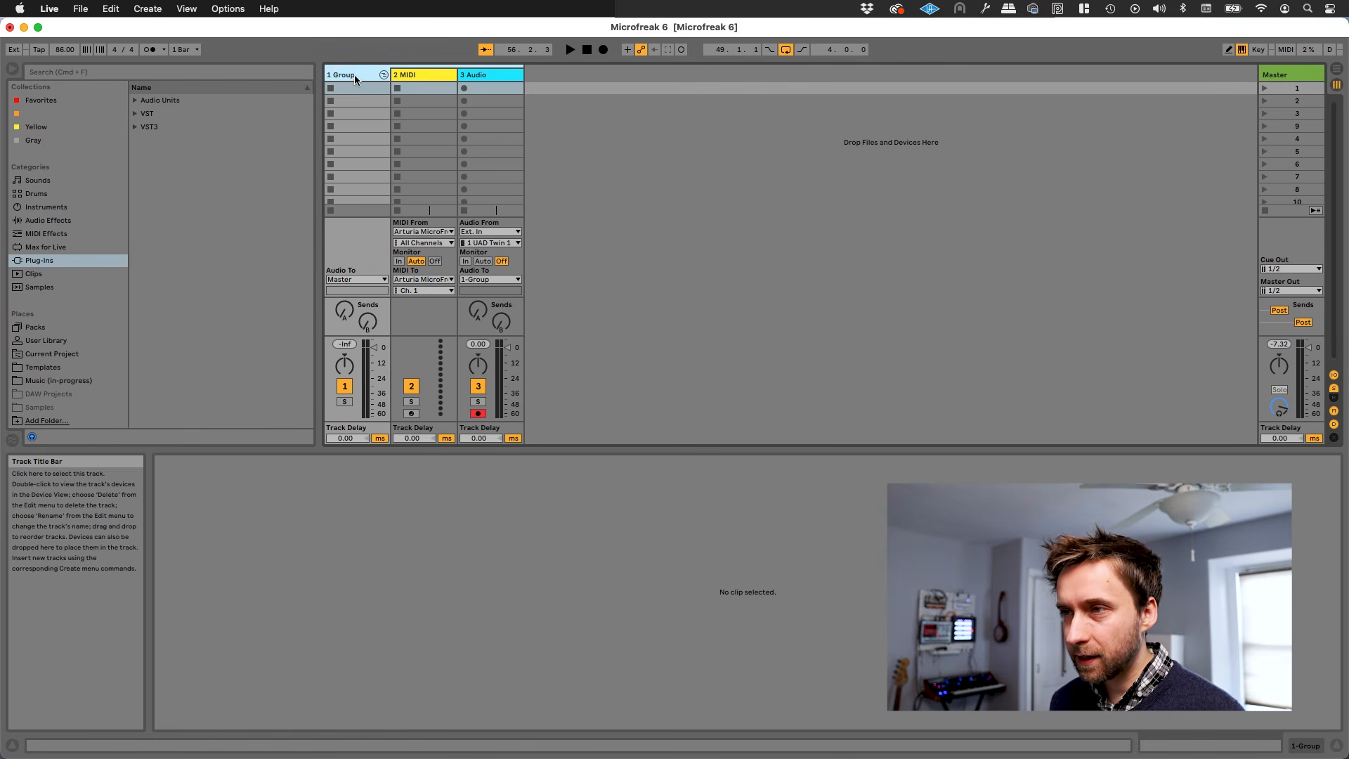
text(External Synth)
key(Return)
Step: Save the External Synth group into the browser's Templates folder as External Synth.als
drag(360, 74, 49, 367)
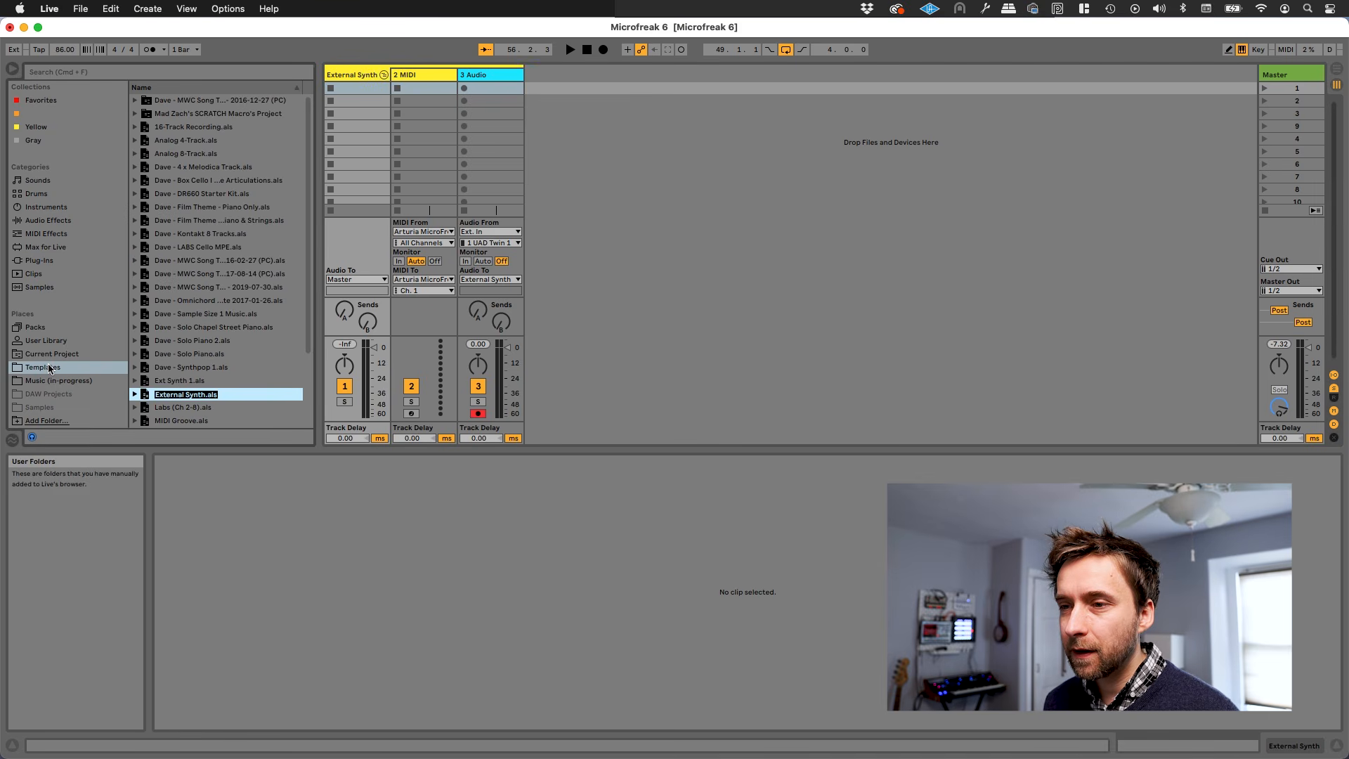
key(Return)
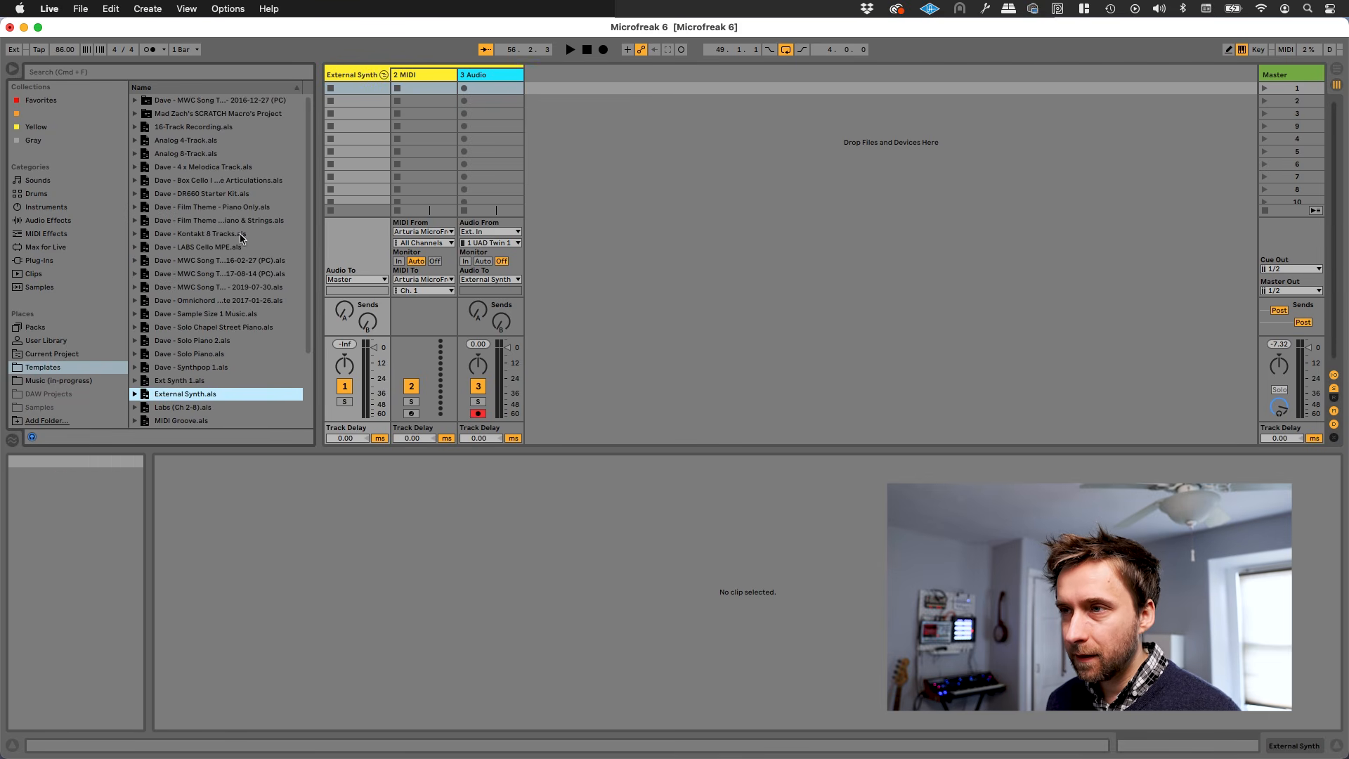
Step: Try to load the saved External Synth.als template into the empty area beside the existing tracks
click(147, 396)
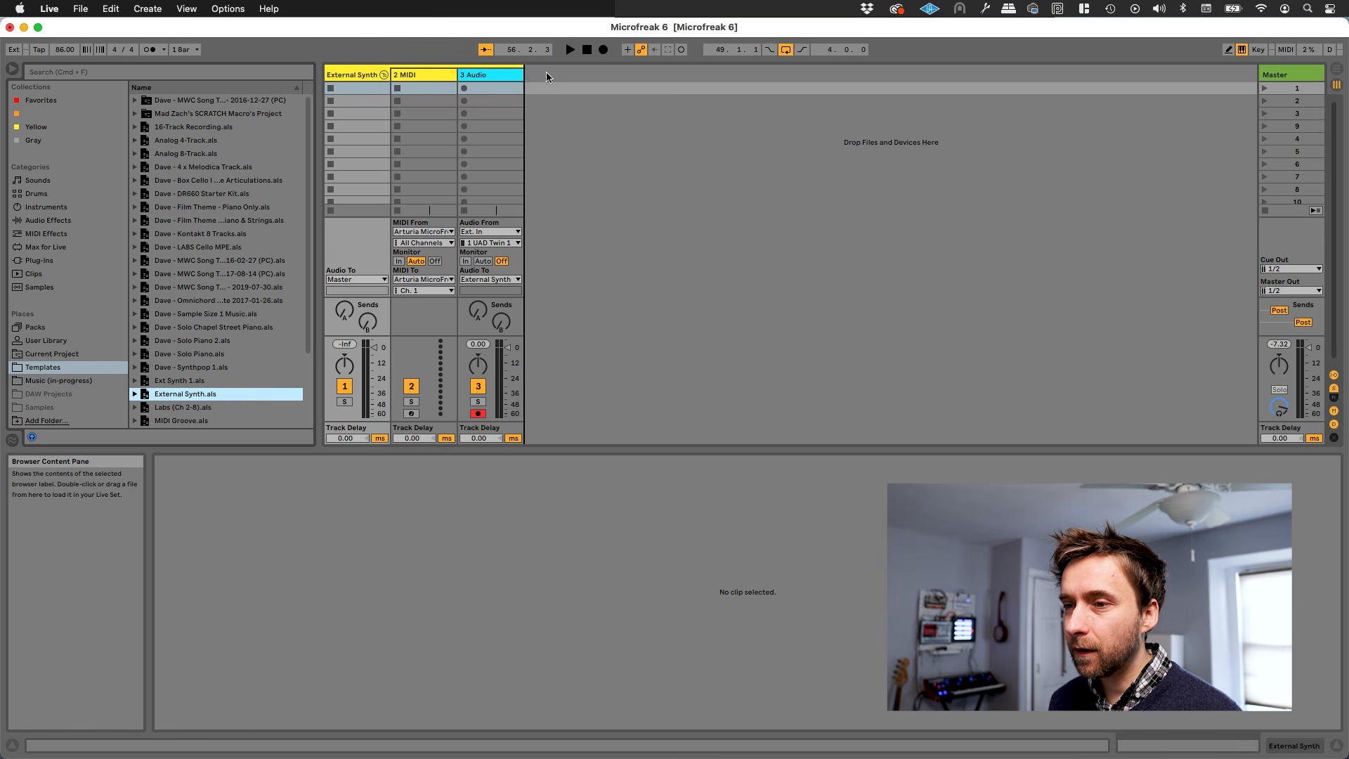
drag(546, 74, 546, 75)
drag(150, 387, 742, 75)
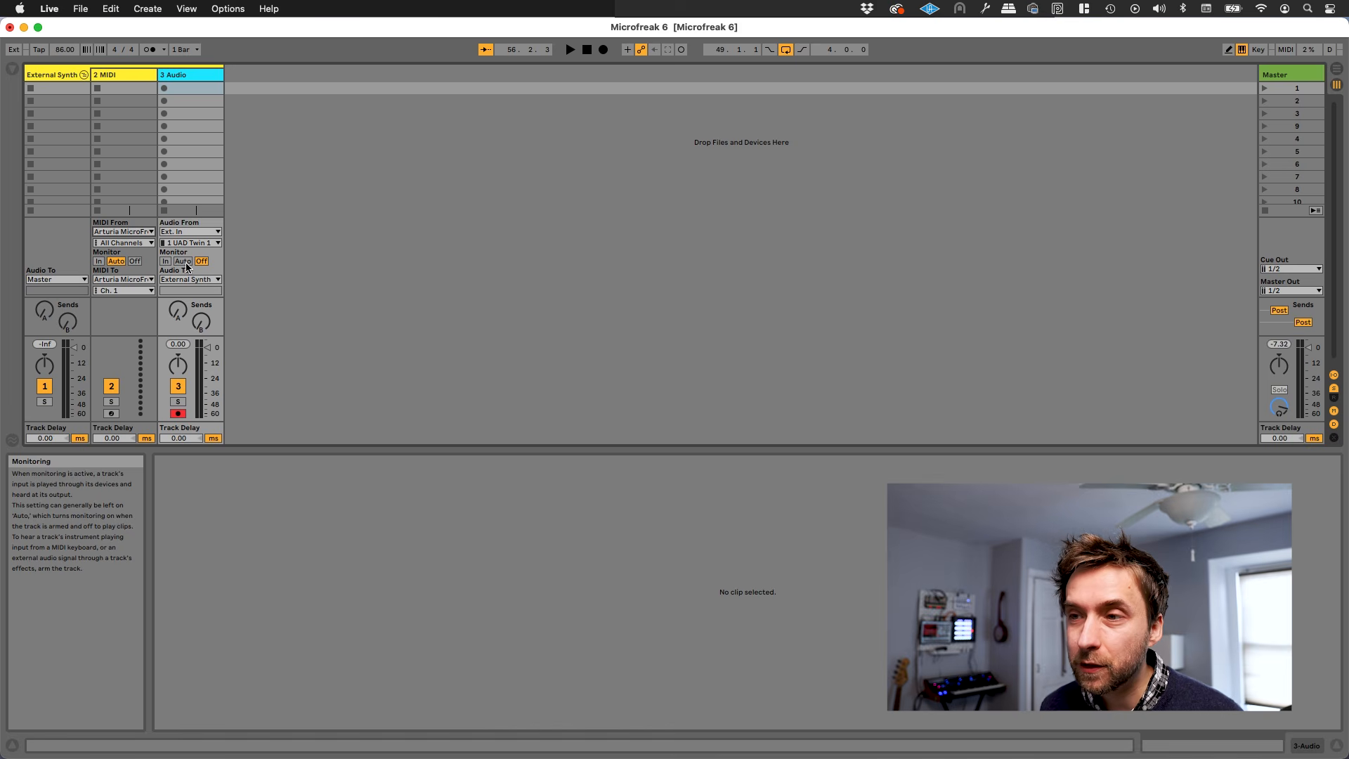
Step: Set the audio track's monitoring to Auto
click(184, 261)
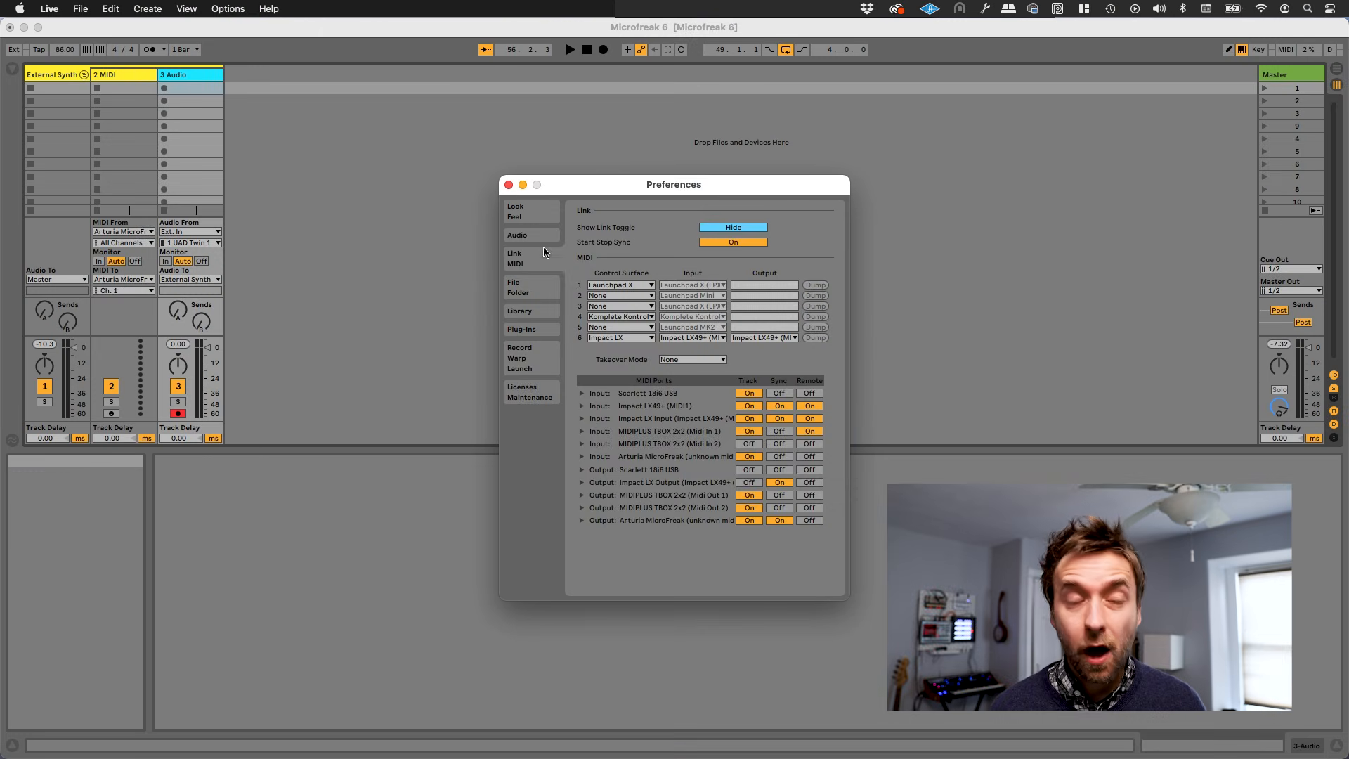
Step: Try audio buffer sizes of 256 and 512 samples in the audio preferences to compare their latency
click(536, 236)
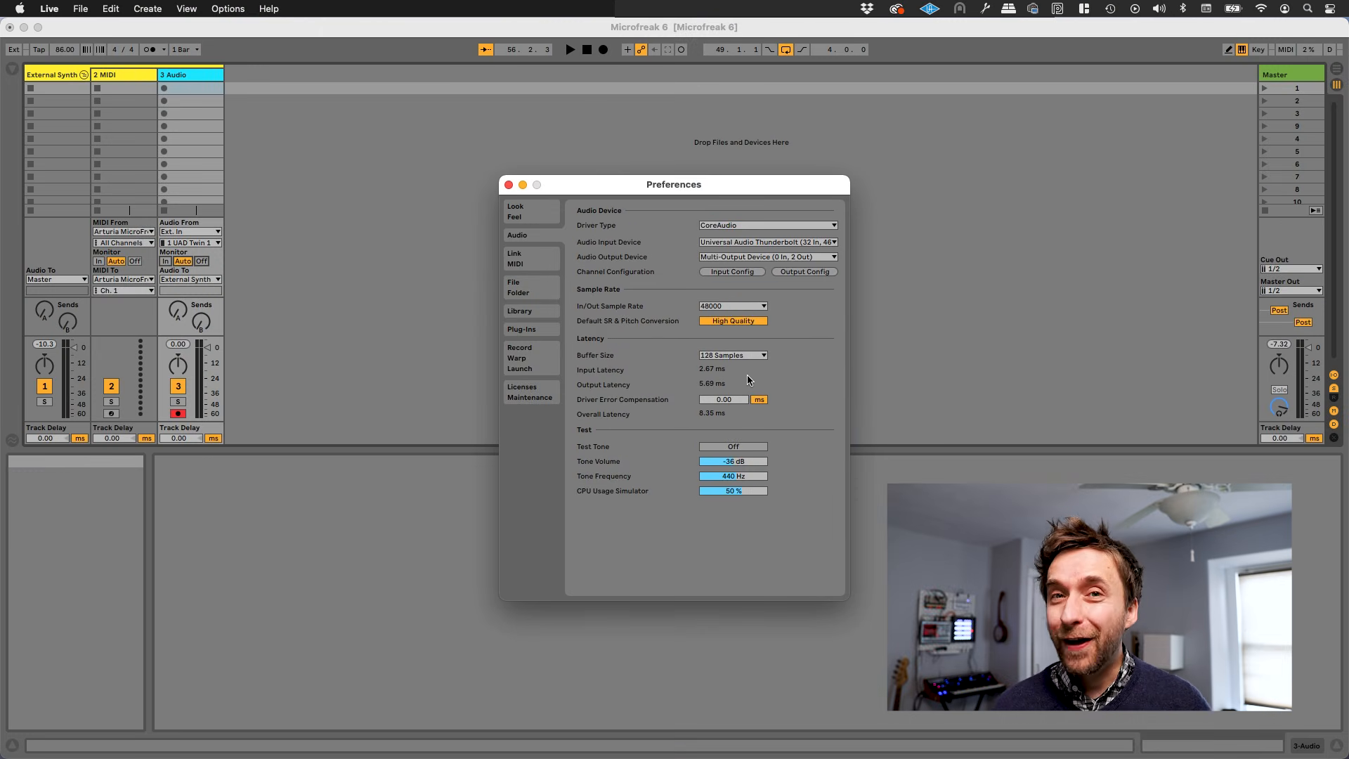
click(744, 356)
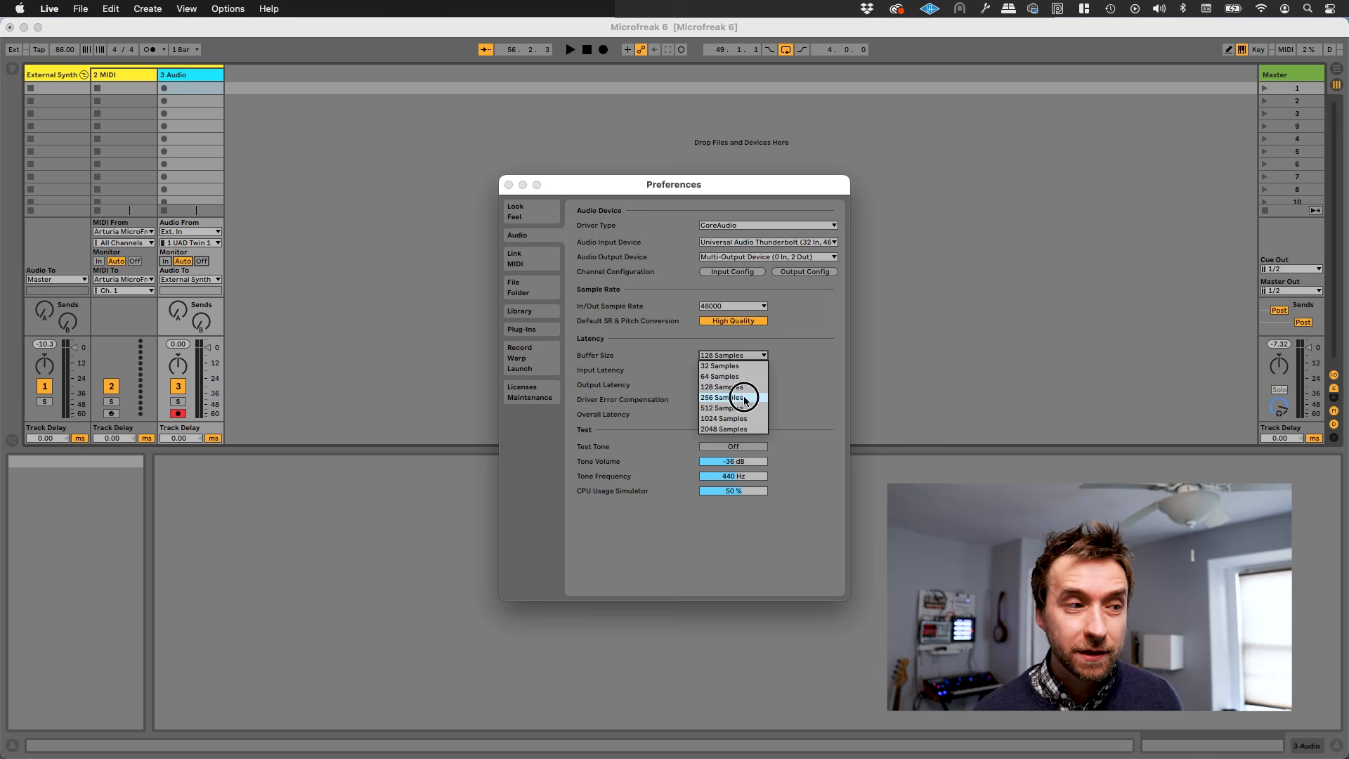
click(744, 398)
click(741, 355)
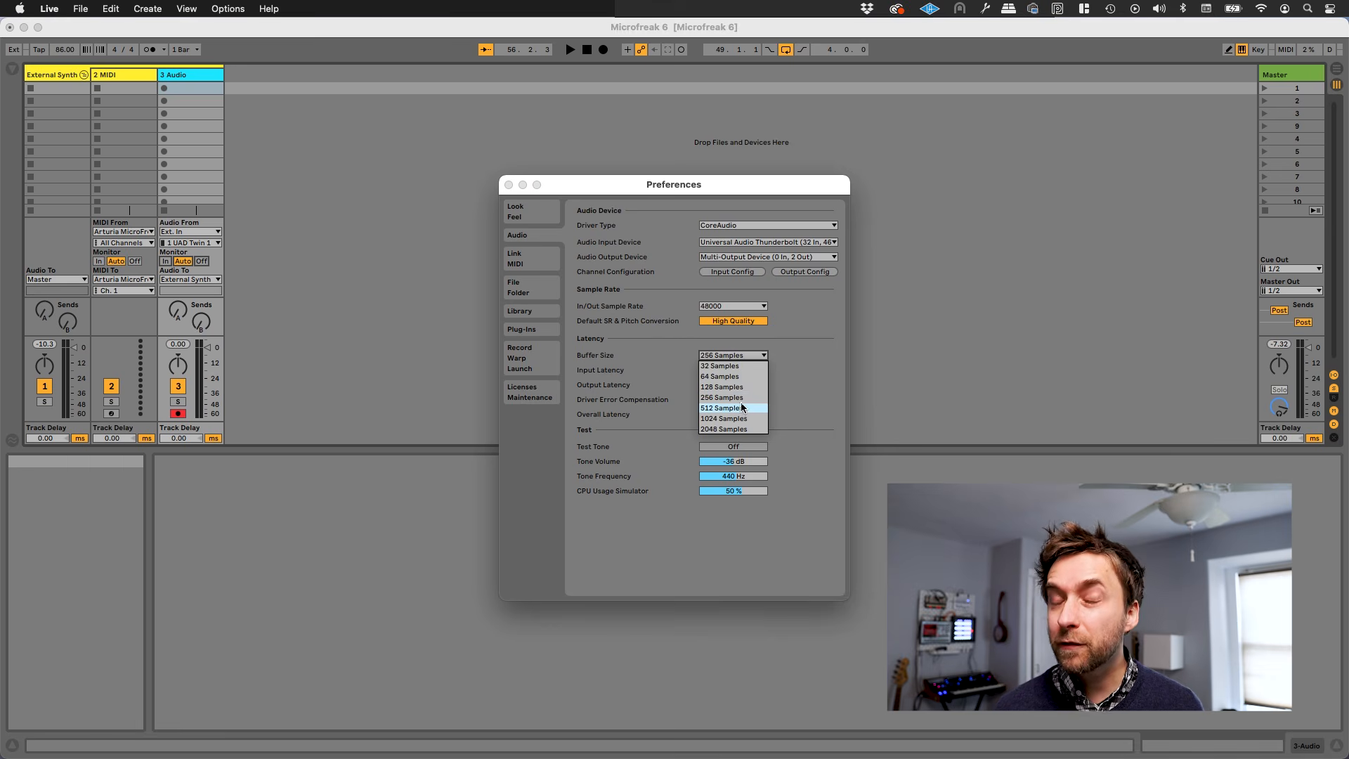
click(740, 408)
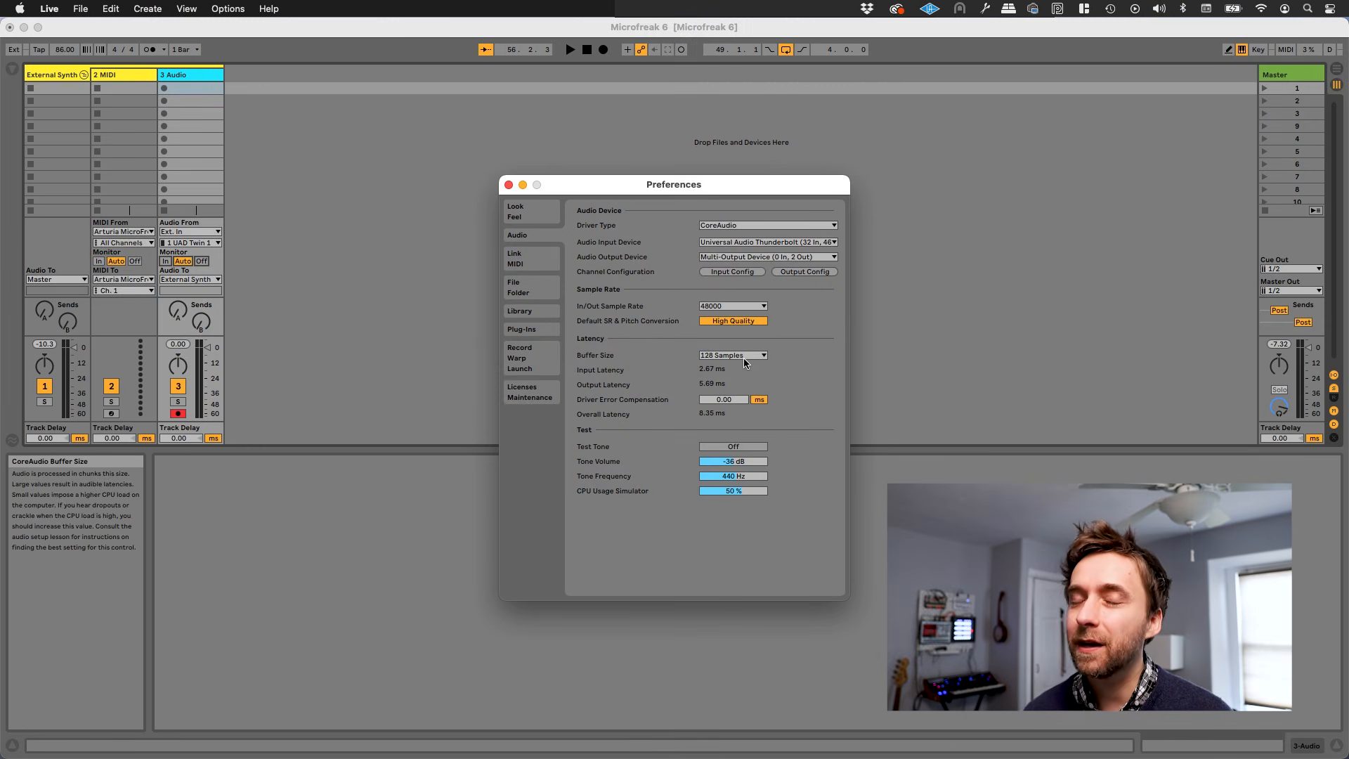
click(744, 356)
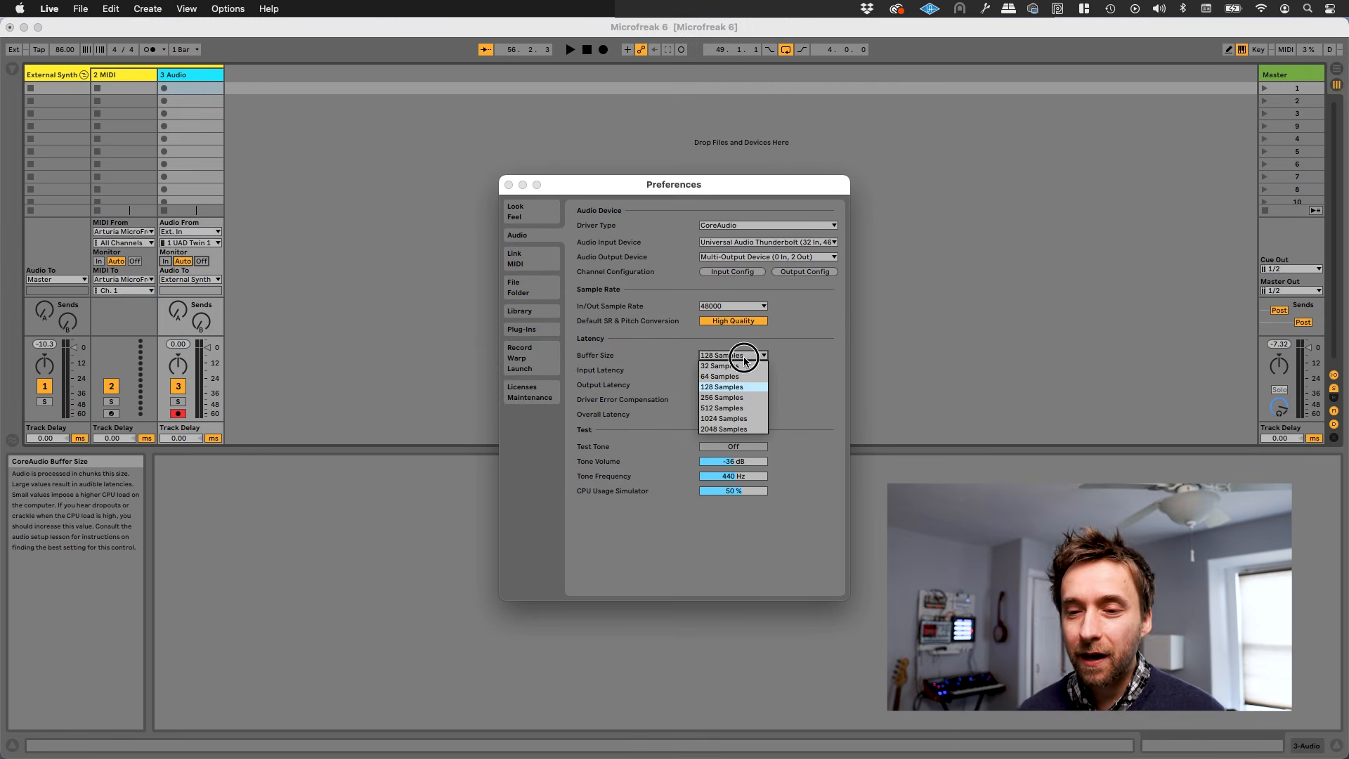
click(743, 397)
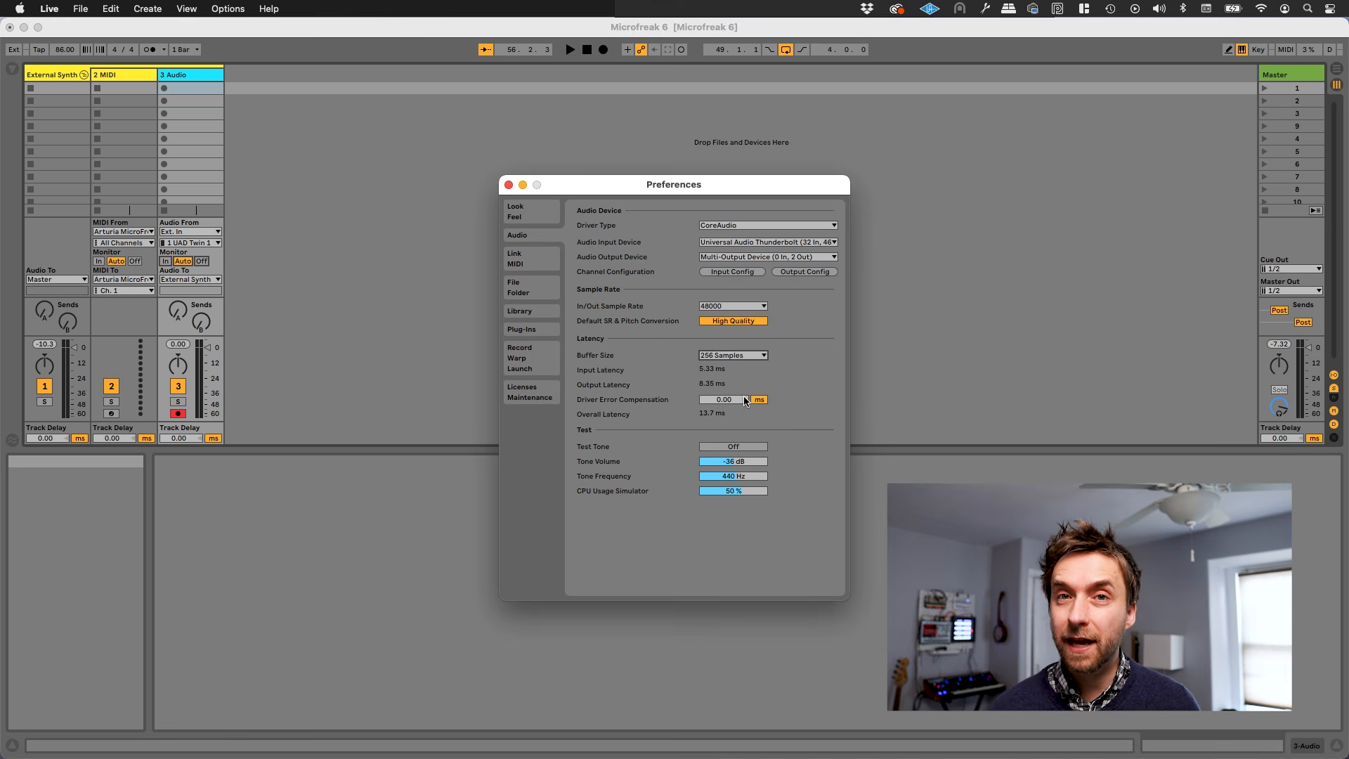
click(740, 356)
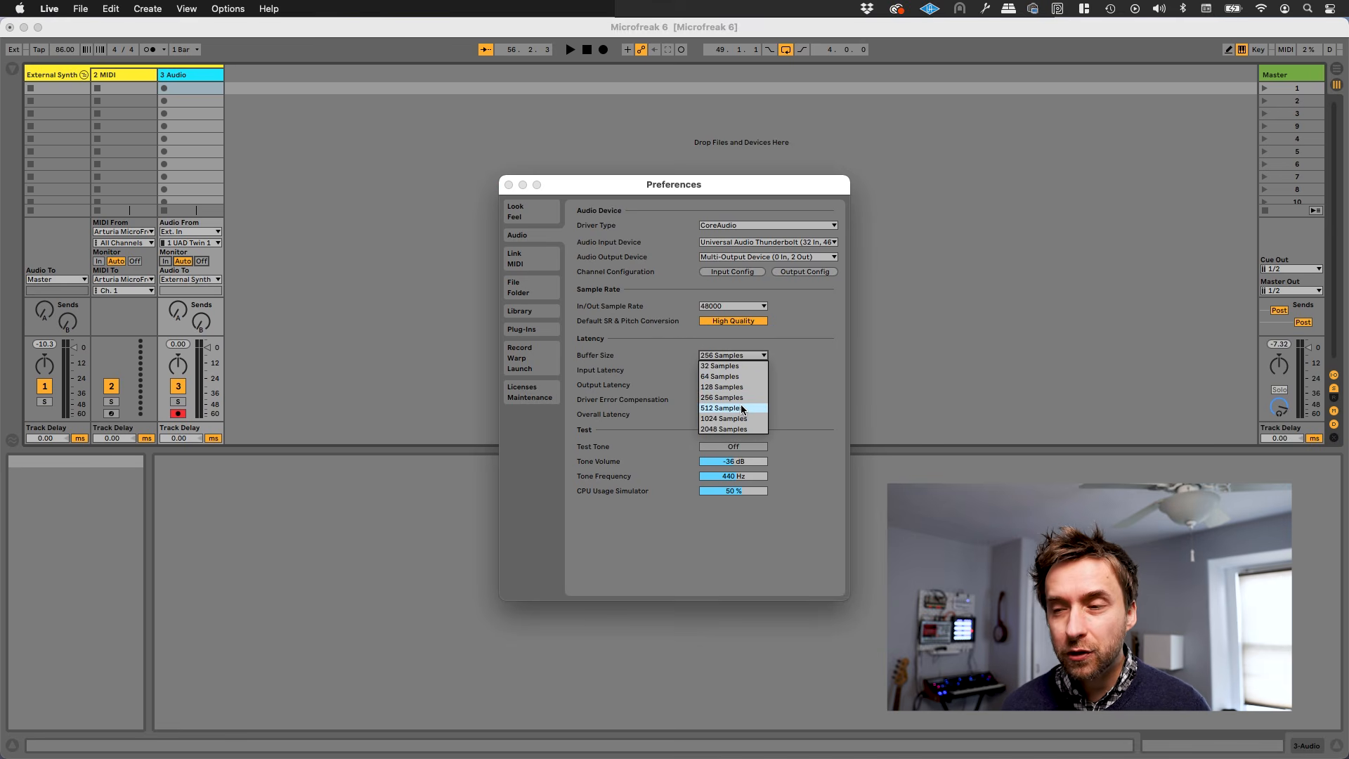
click(740, 408)
Step: Set the audio buffer size to 128 samples and close the preferences
click(739, 356)
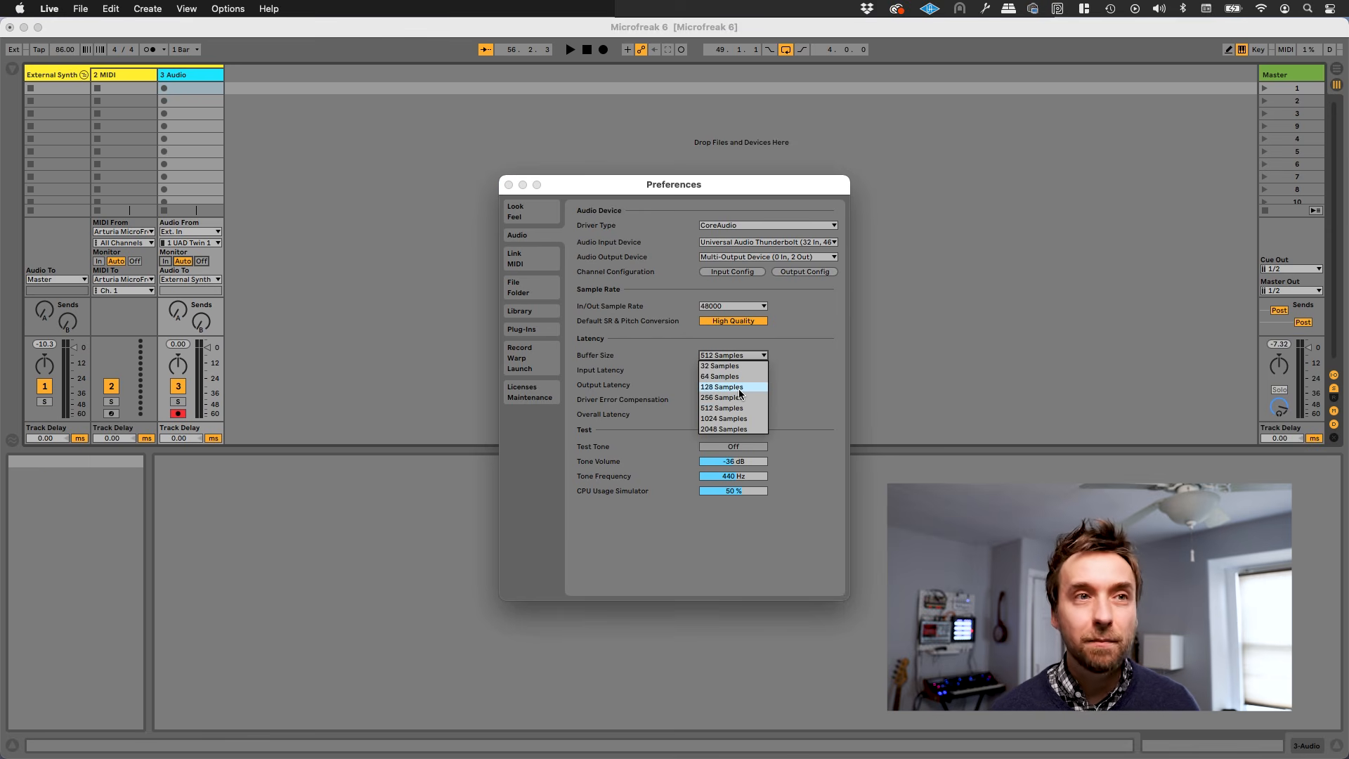
click(739, 387)
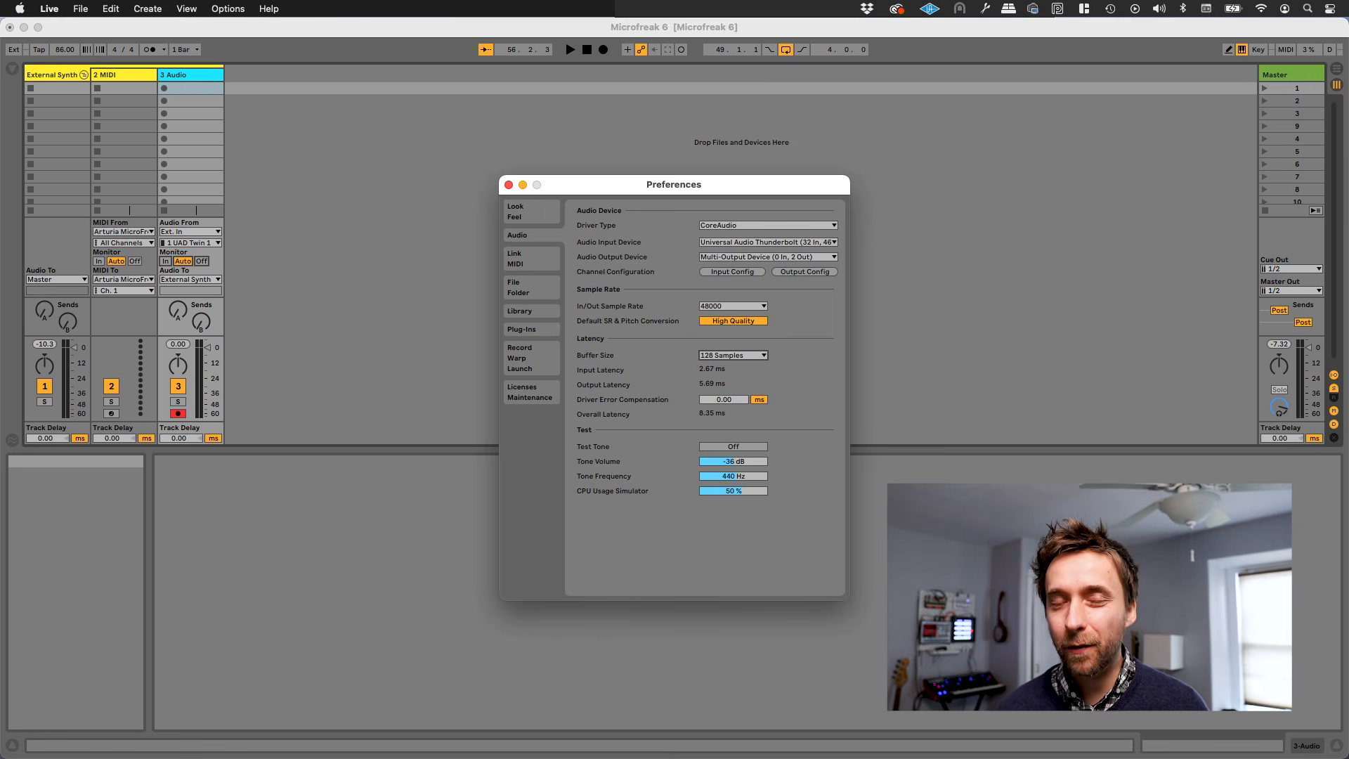
key(super+w)
Step: Switch to the Universal Audio Console mixer, move its window into view, and unmute the ANALOG 1 channel
click(896, 8)
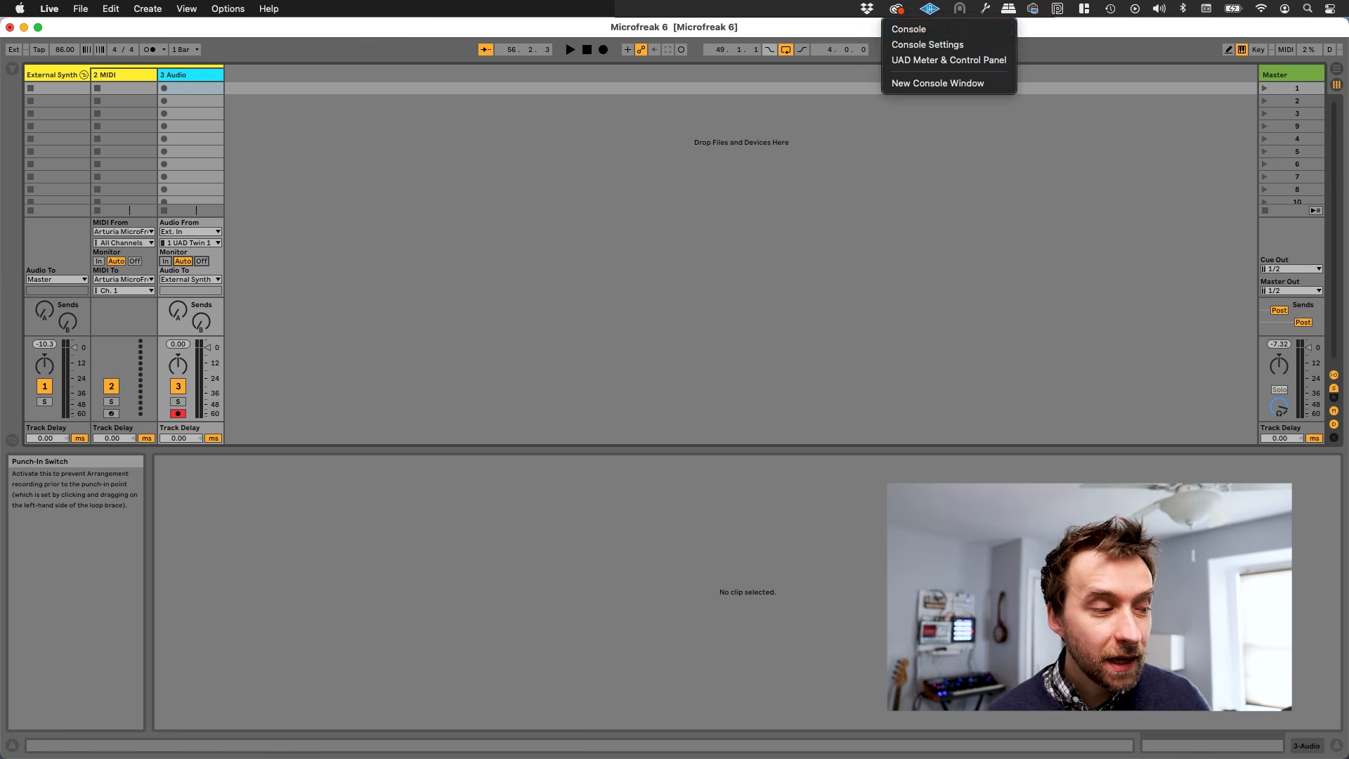
click(903, 27)
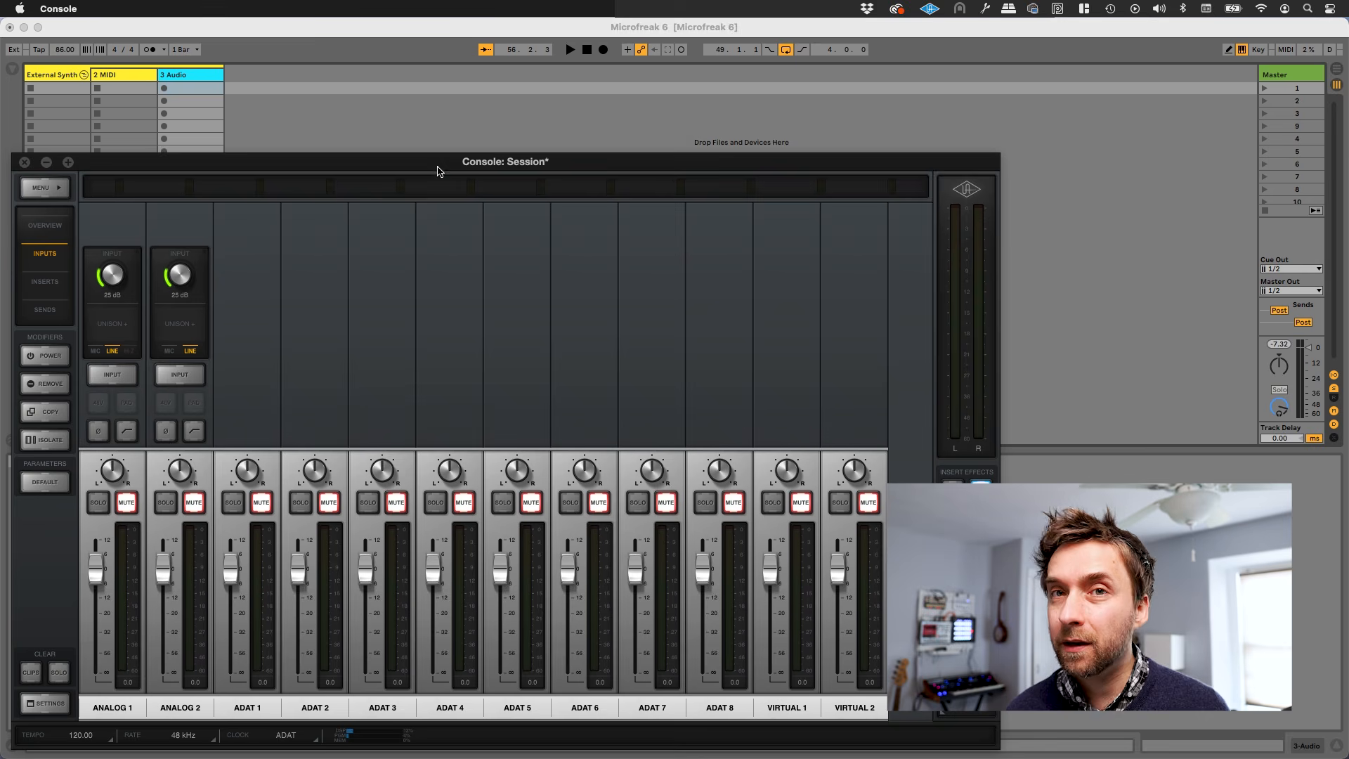
drag(440, 166, 553, 122)
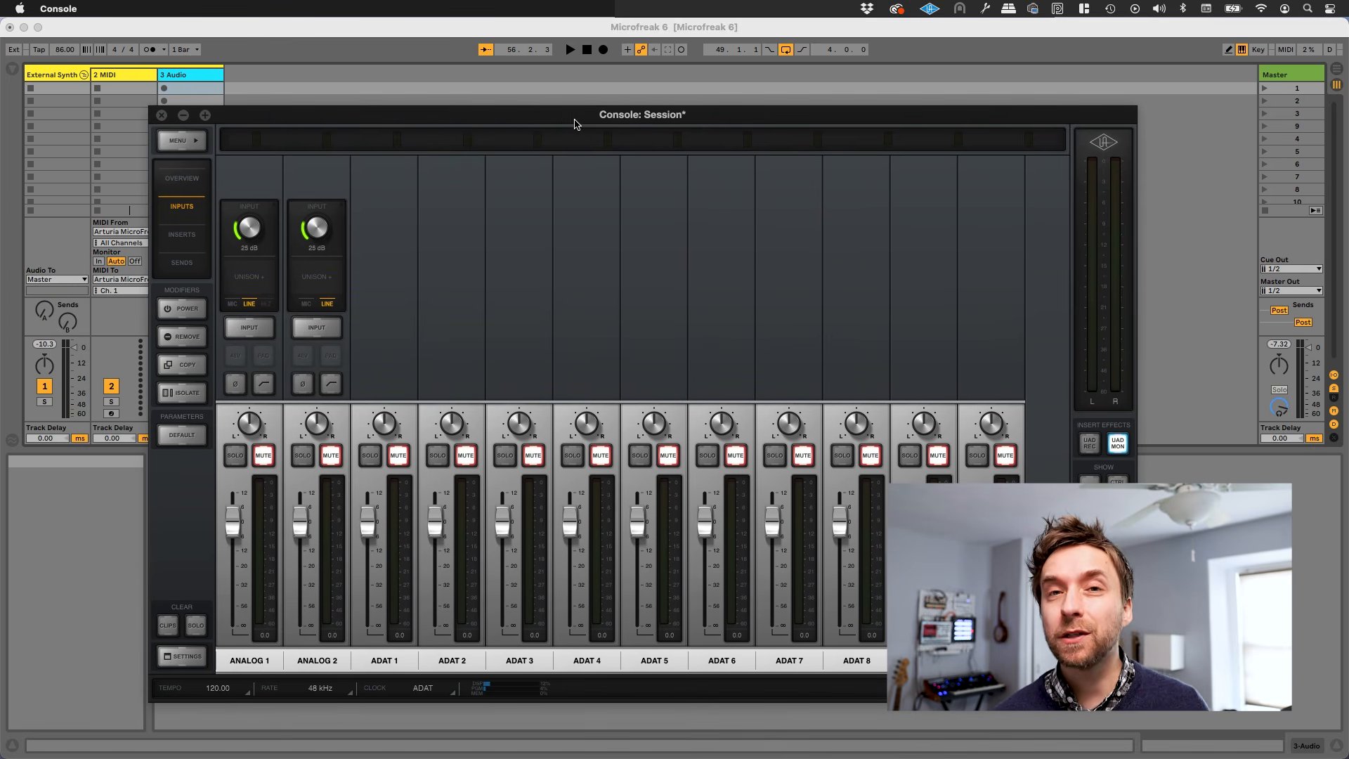
click(270, 455)
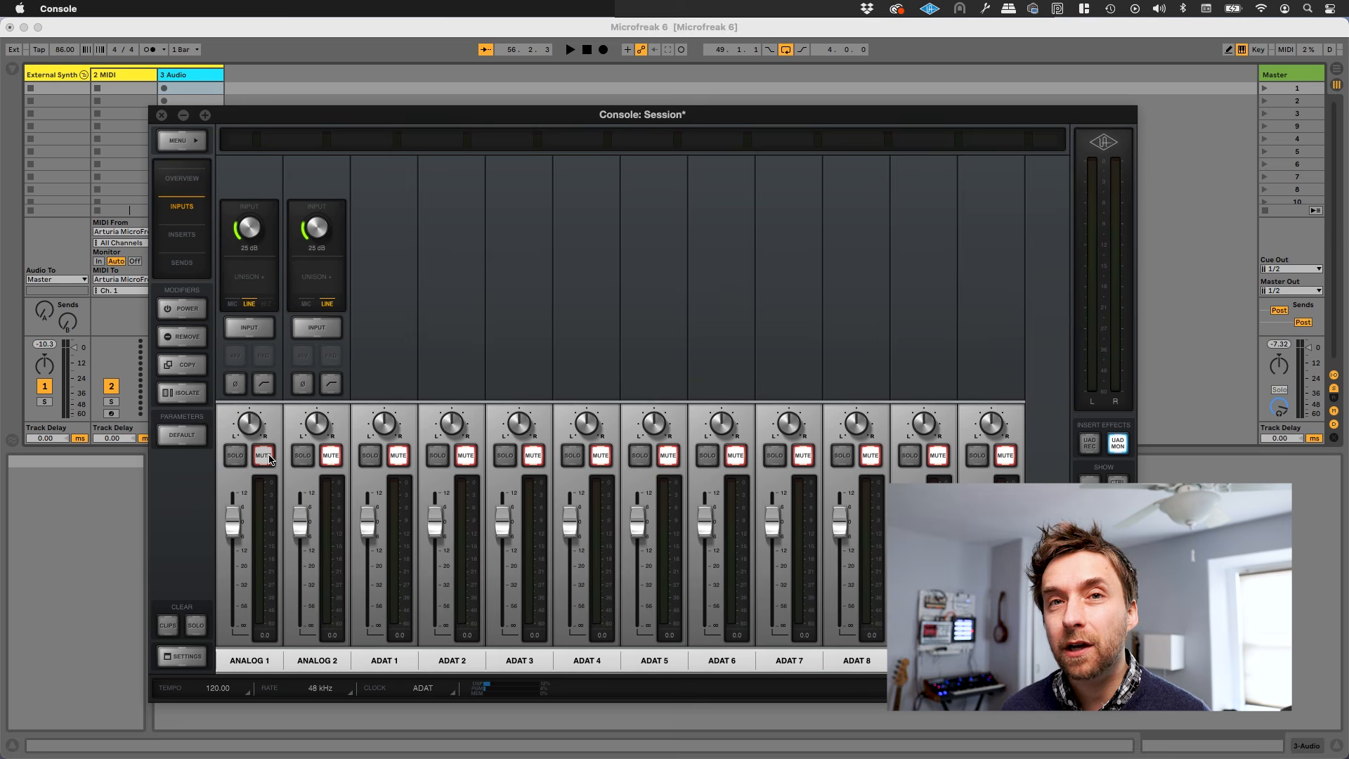
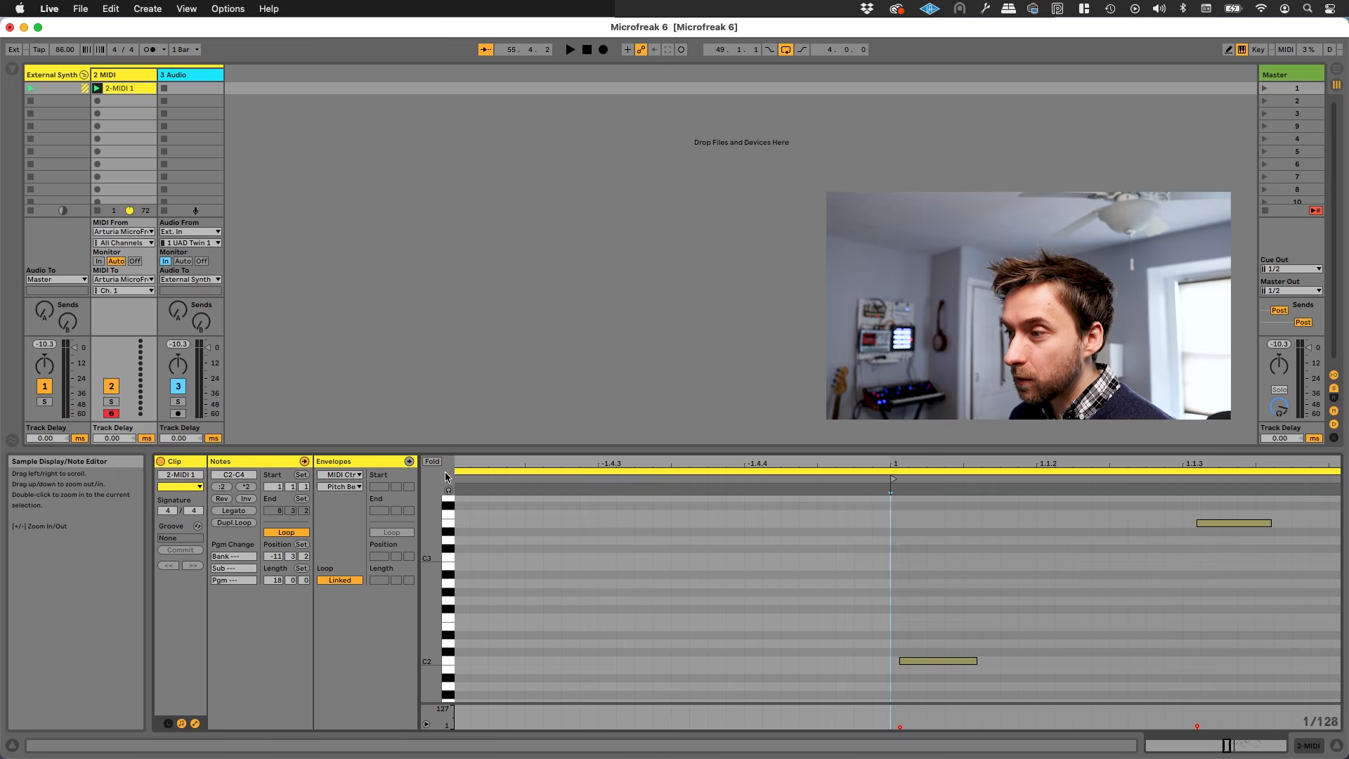
Step: Move the 2-MIDI 1 clip's loop start to 1.1.1 and play the clip
drag(451, 475, 895, 494)
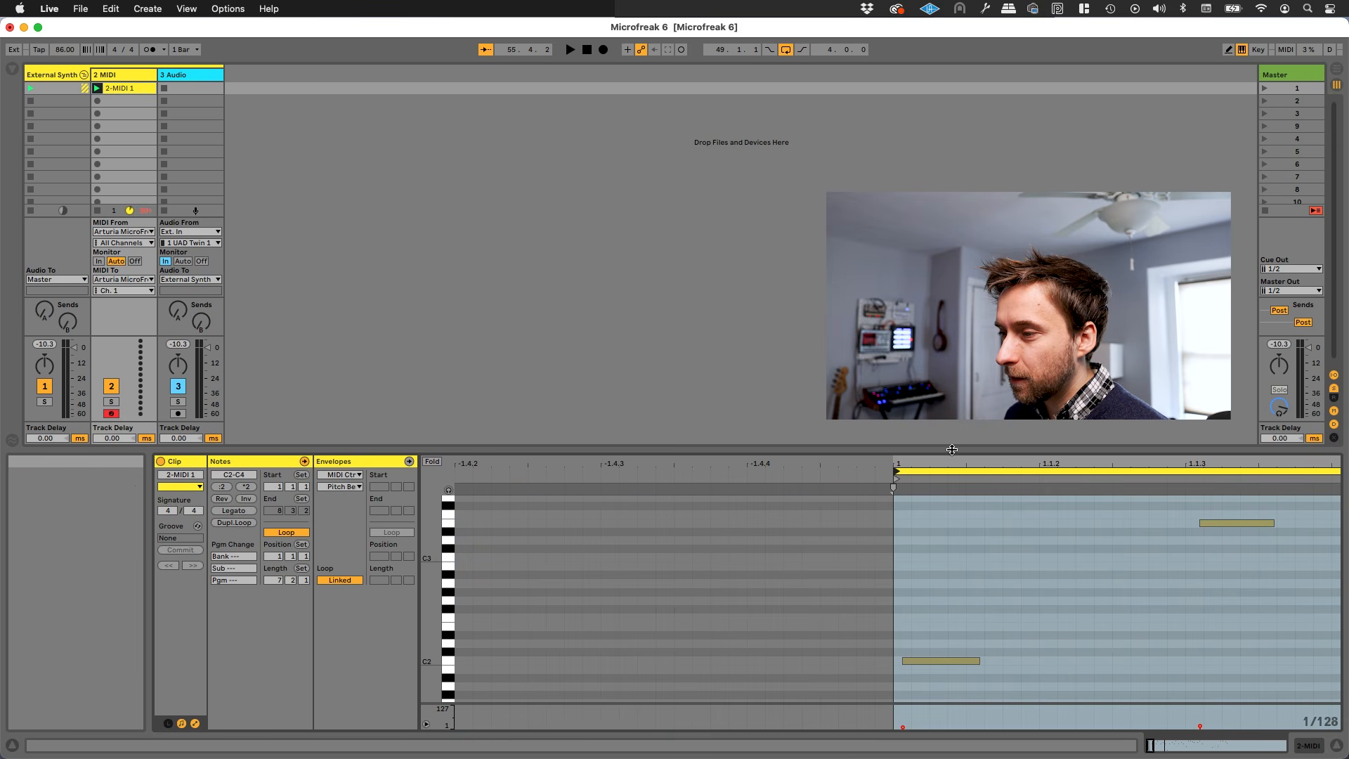
drag(954, 463, 468, 462)
key(space)
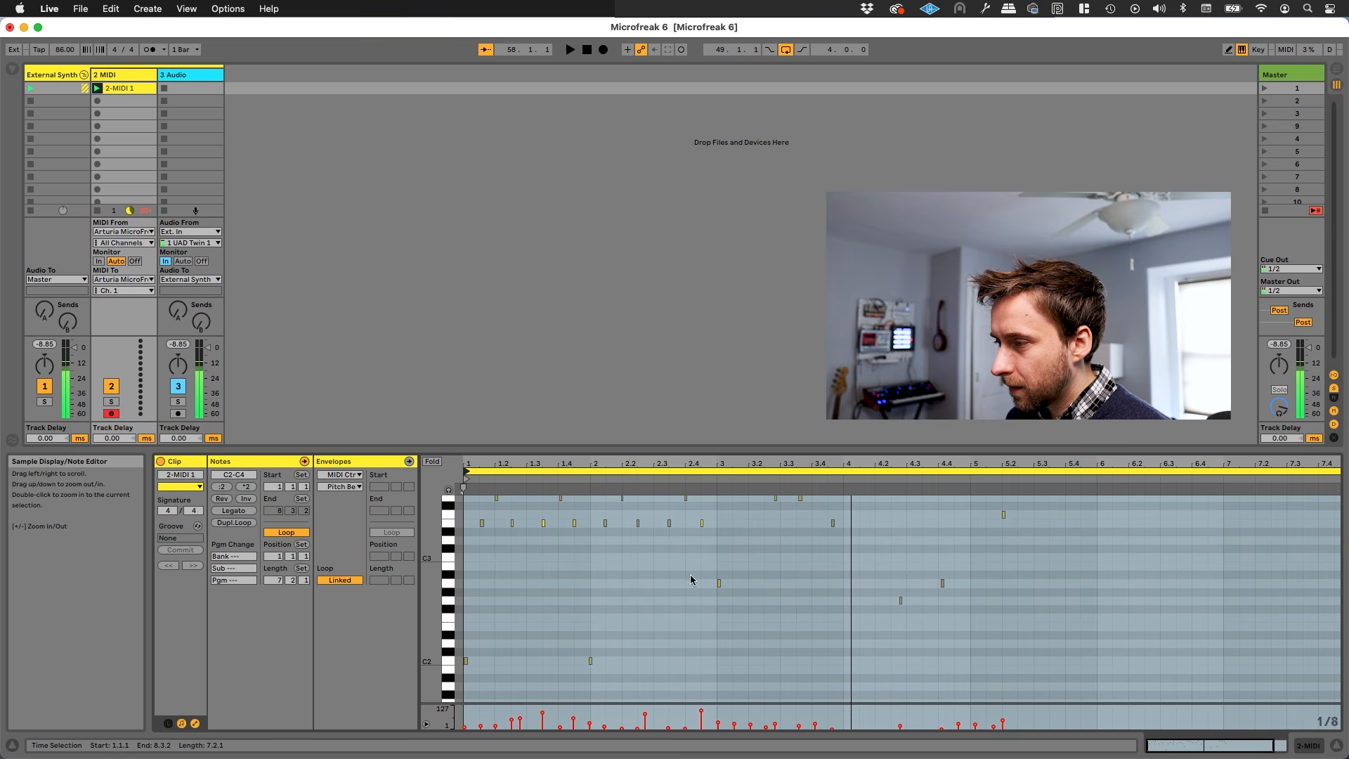
Step: Delete all the recorded notes from bar 4 onward in the 2-MIDI 1 clip
drag(878, 676, 1054, 491)
key(Delete)
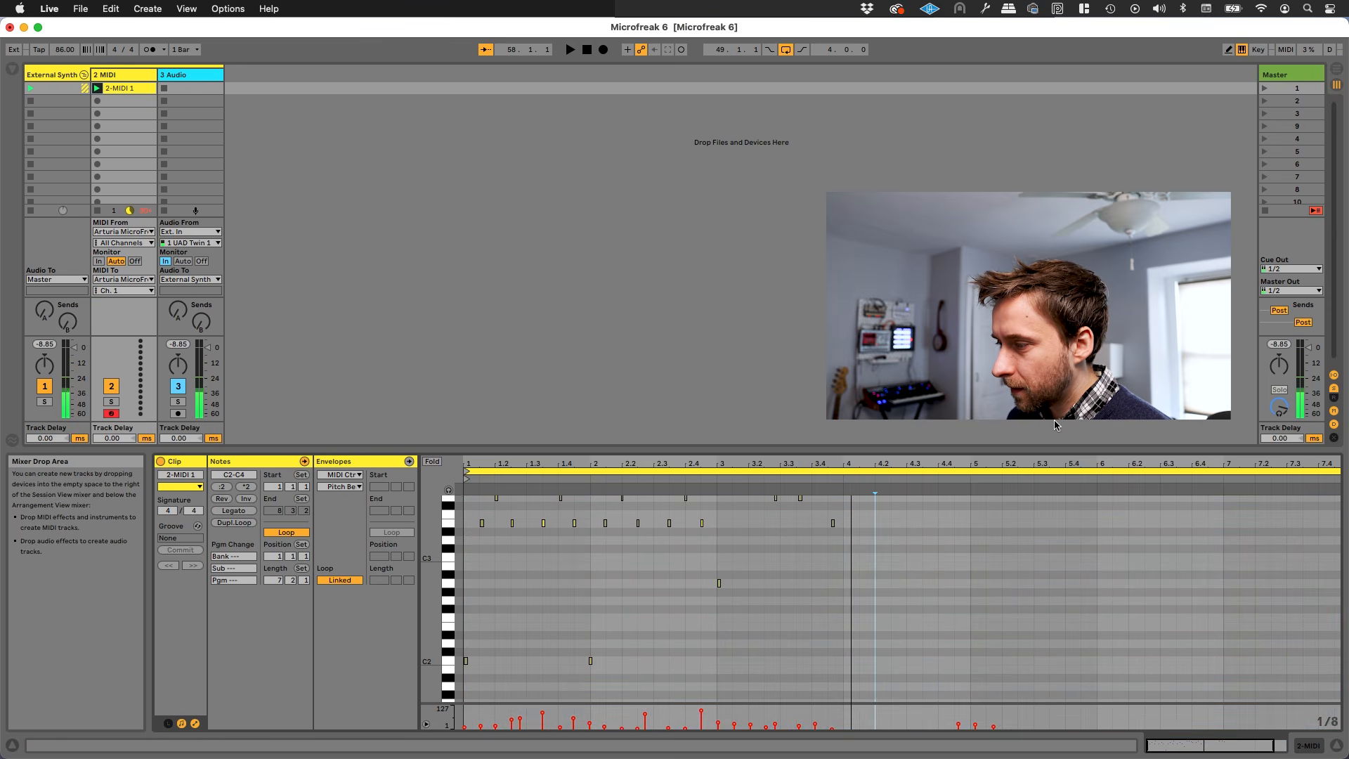
click(1004, 717)
drag(1003, 719, 919, 743)
key(Delete)
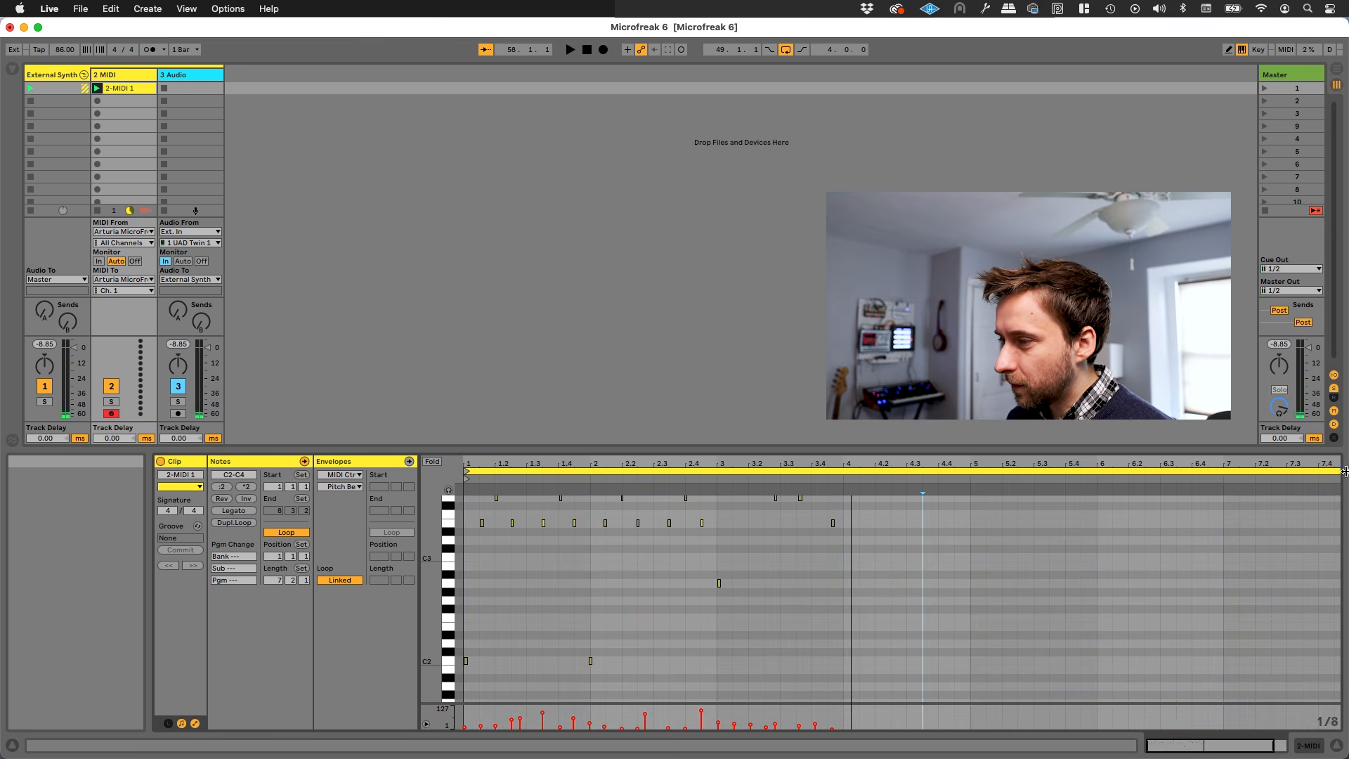
Step: Shorten the clip's loop to four bars and duplicate the bar 3 notes into bar 4
drag(1338, 471, 970, 472)
scroll(861, 674, up, 3)
click(860, 675)
drag(861, 675, 715, 517)
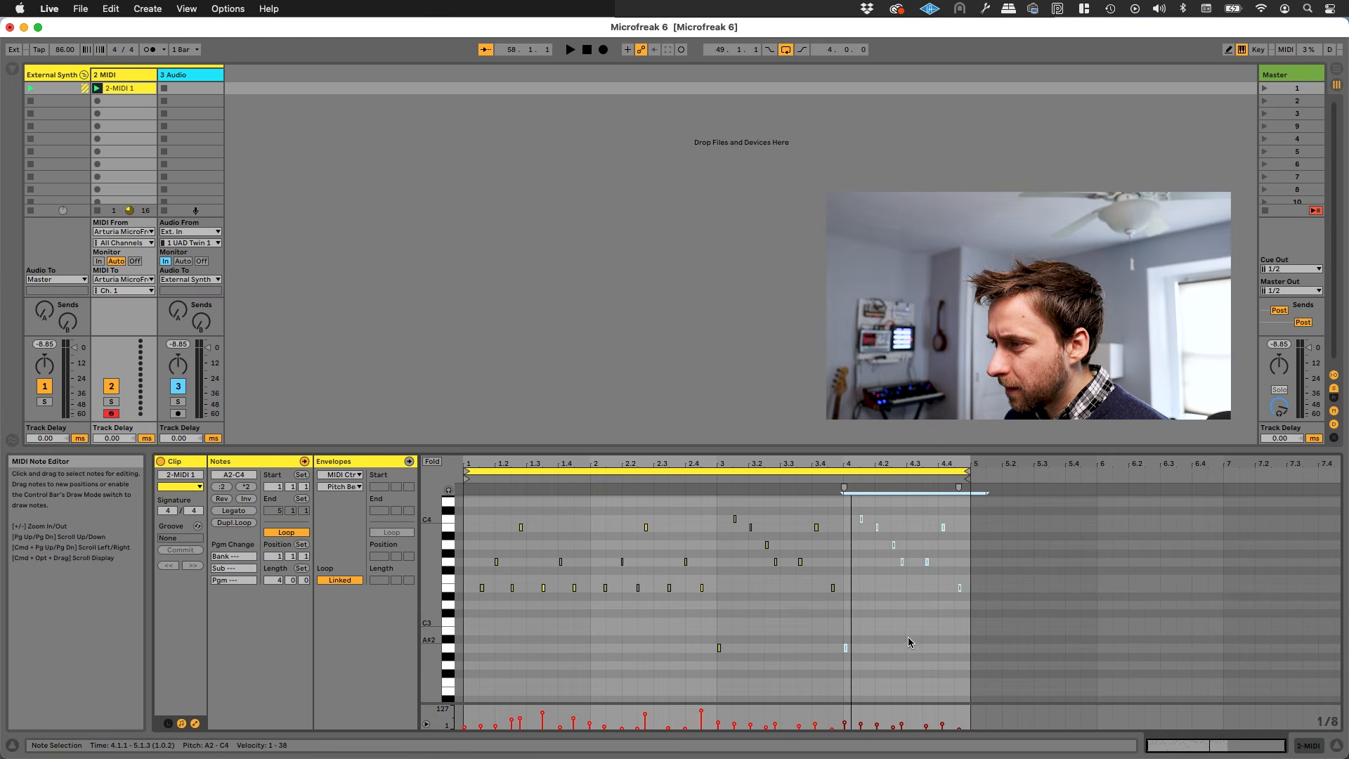
Step: Tighten the timing of the bar 3 phrase, including its low note, with small time-stretch adjustments in the 2-MIDI 1 clip
drag(839, 621, 733, 473)
shift+click(718, 648)
drag(831, 486, 827, 488)
drag(563, 464, 681, 555)
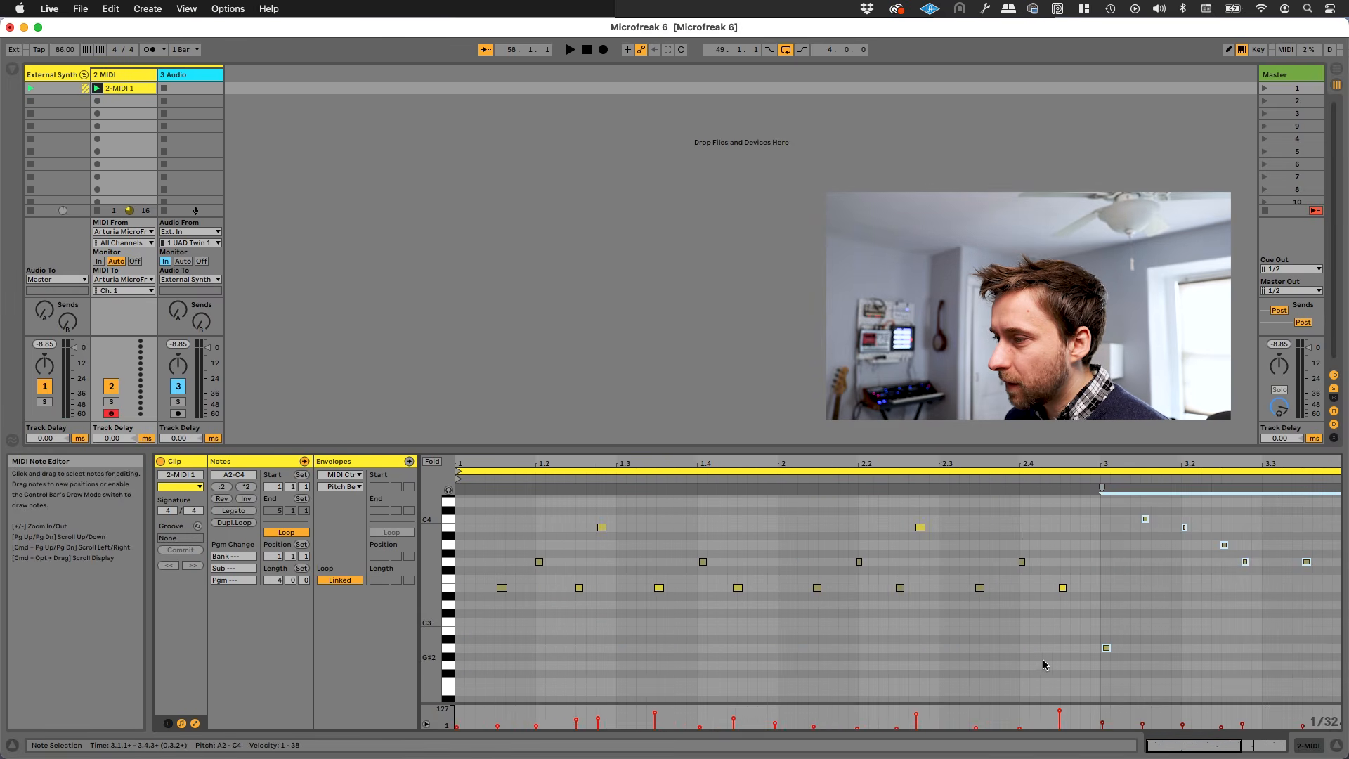
mouse_move(1073, 511)
mouse_down()
mouse_move(798, 663)
mouse_move(618, 685)
mouse_up()
scroll(627, 686, down, 3)
shift+click(779, 650)
drag(654, 487, 657, 487)
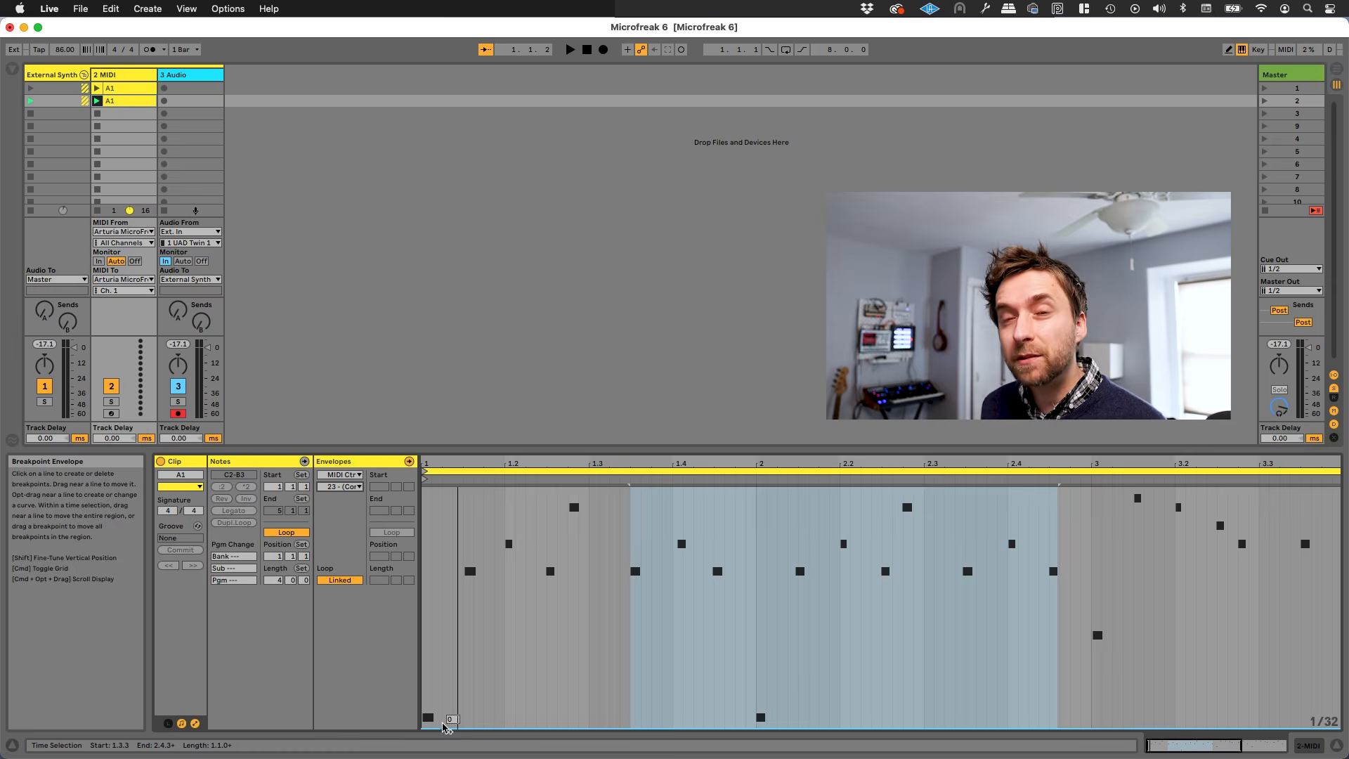
Step: Draw a controller 23 envelope curve from bar 1 into bar 3 of the scene 2 A1 clip and play it back
key(b)
mouse_move(444, 722)
mouse_down()
mouse_move(431, 723)
mouse_move(604, 569)
mouse_move(849, 623)
mouse_move(1338, 566)
mouse_up()
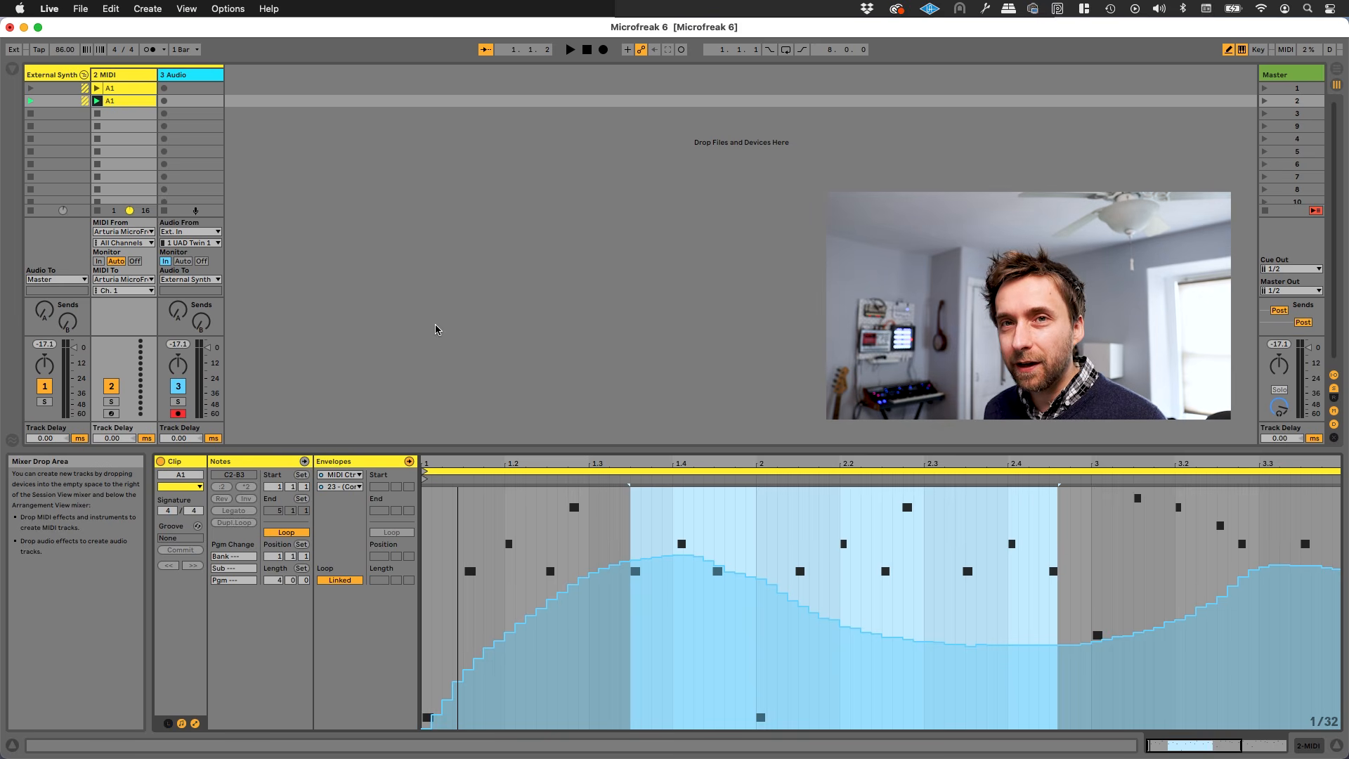
key(space)
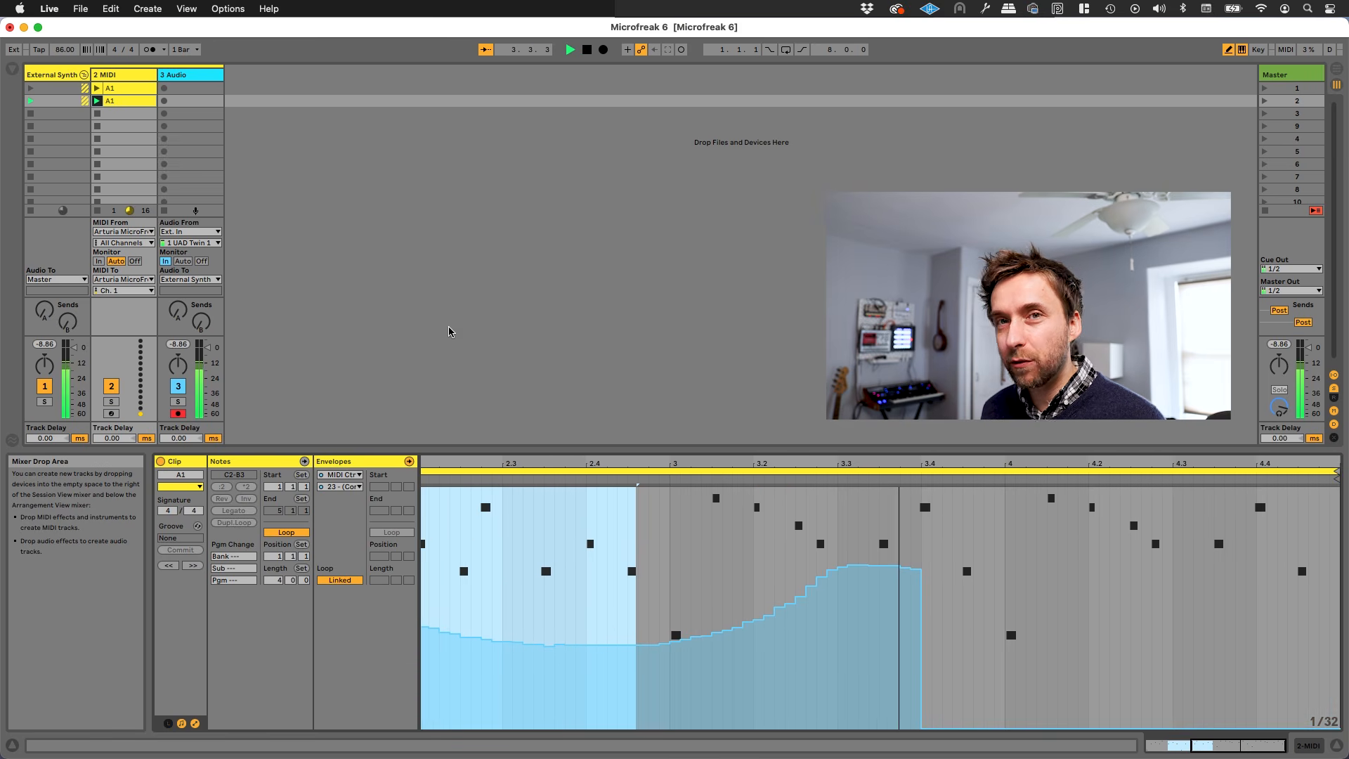
key(space)
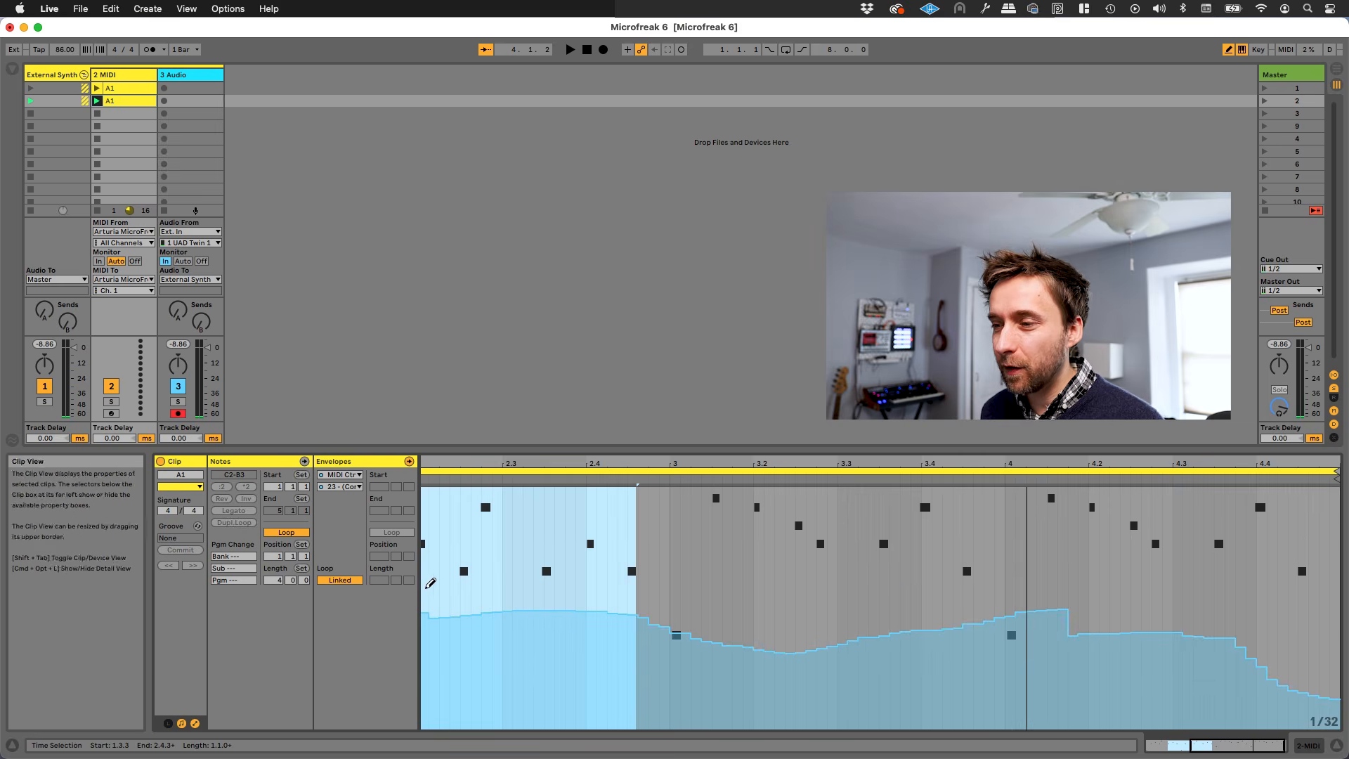
Step: Arm the 2 MIDI track and record controller 23 movements from the synth into the scene 3 A1 clip
click(681, 49)
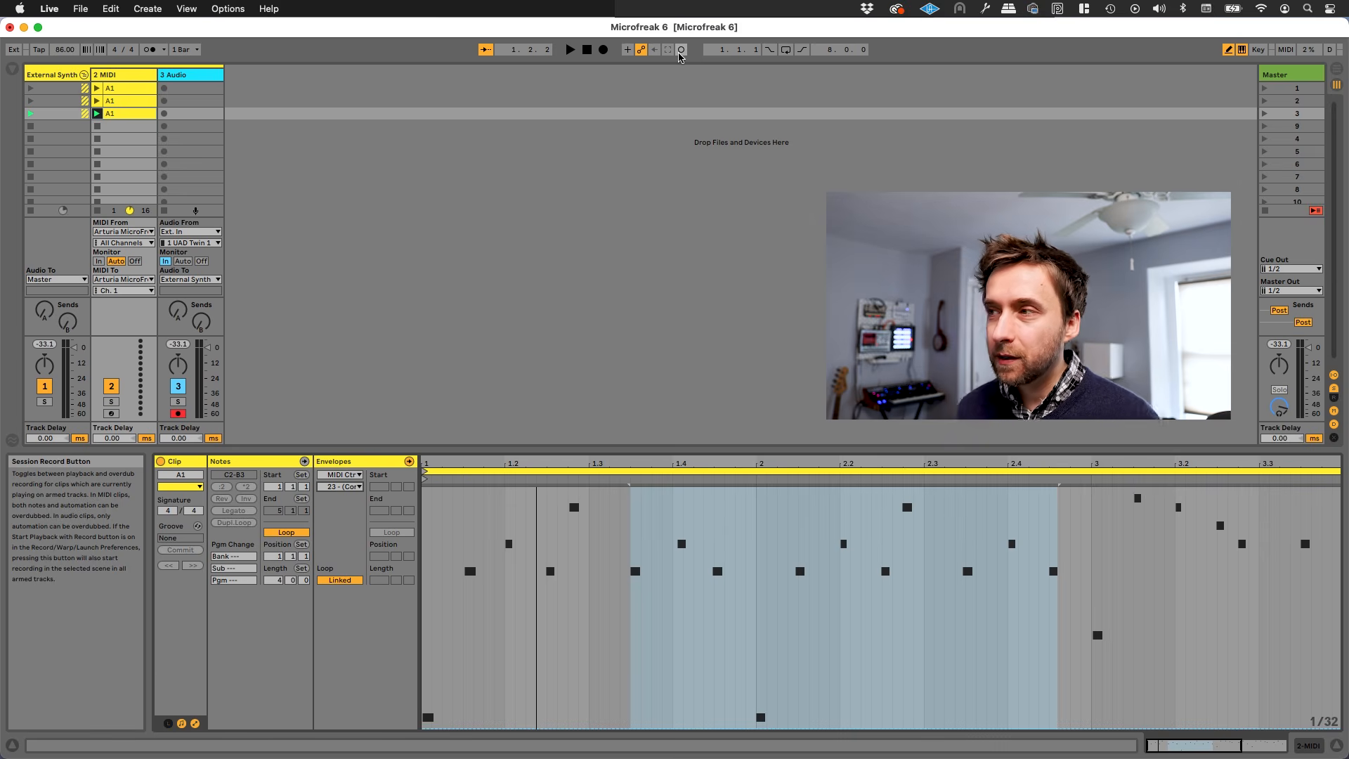
click(111, 414)
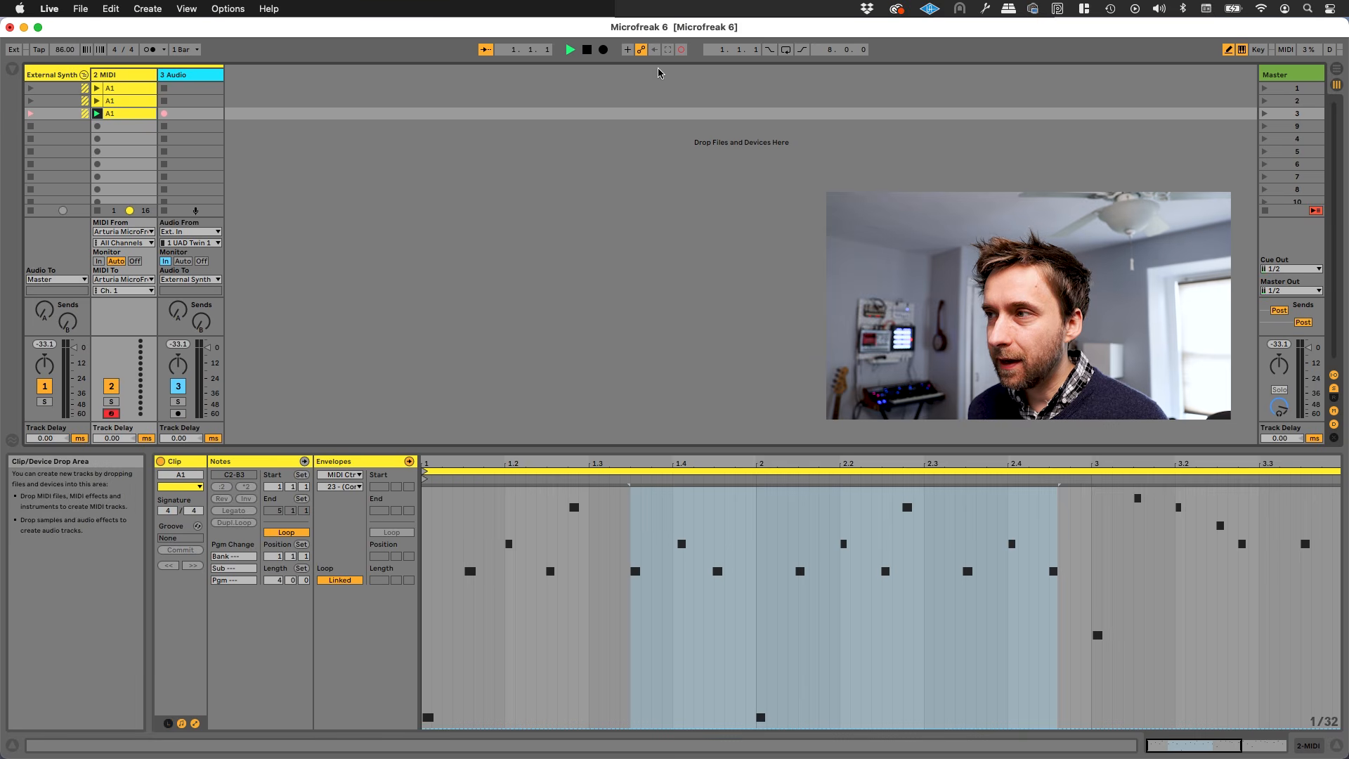
click(682, 51)
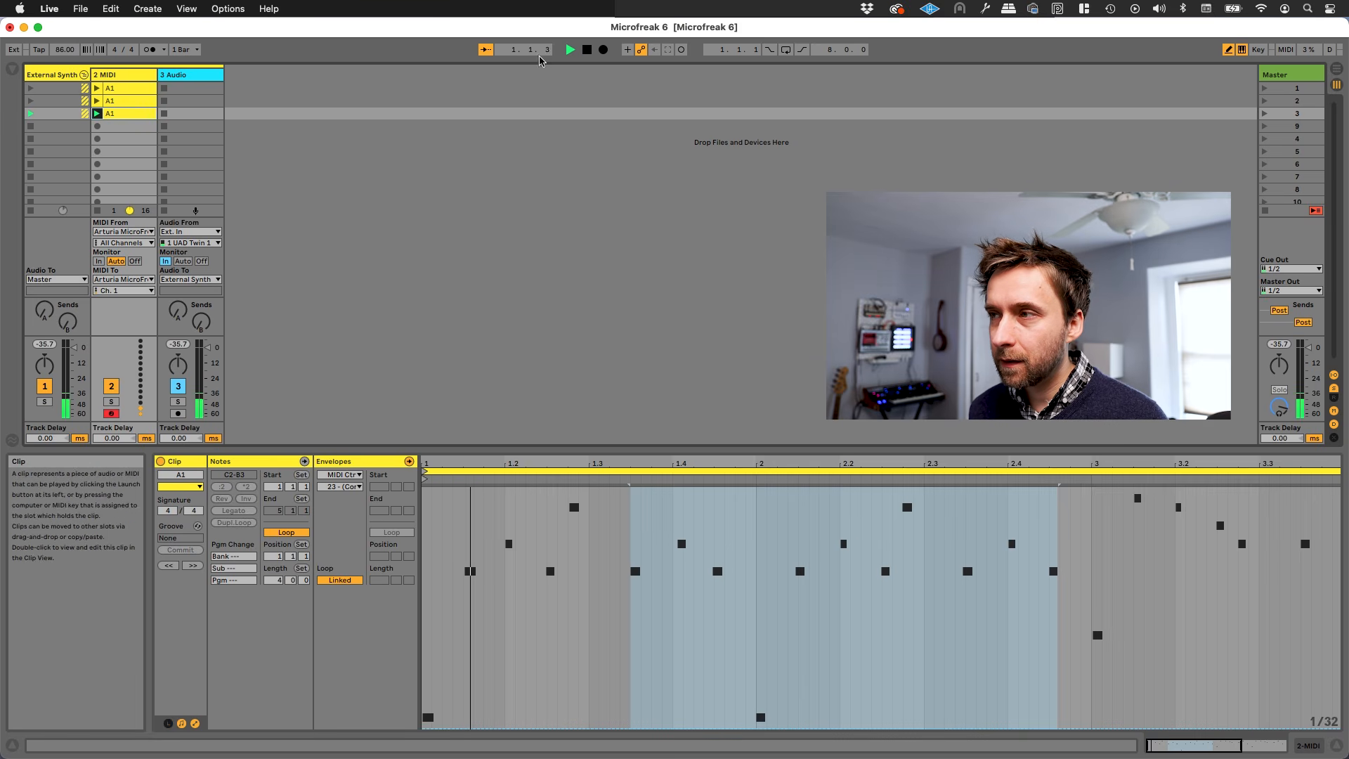
click(681, 50)
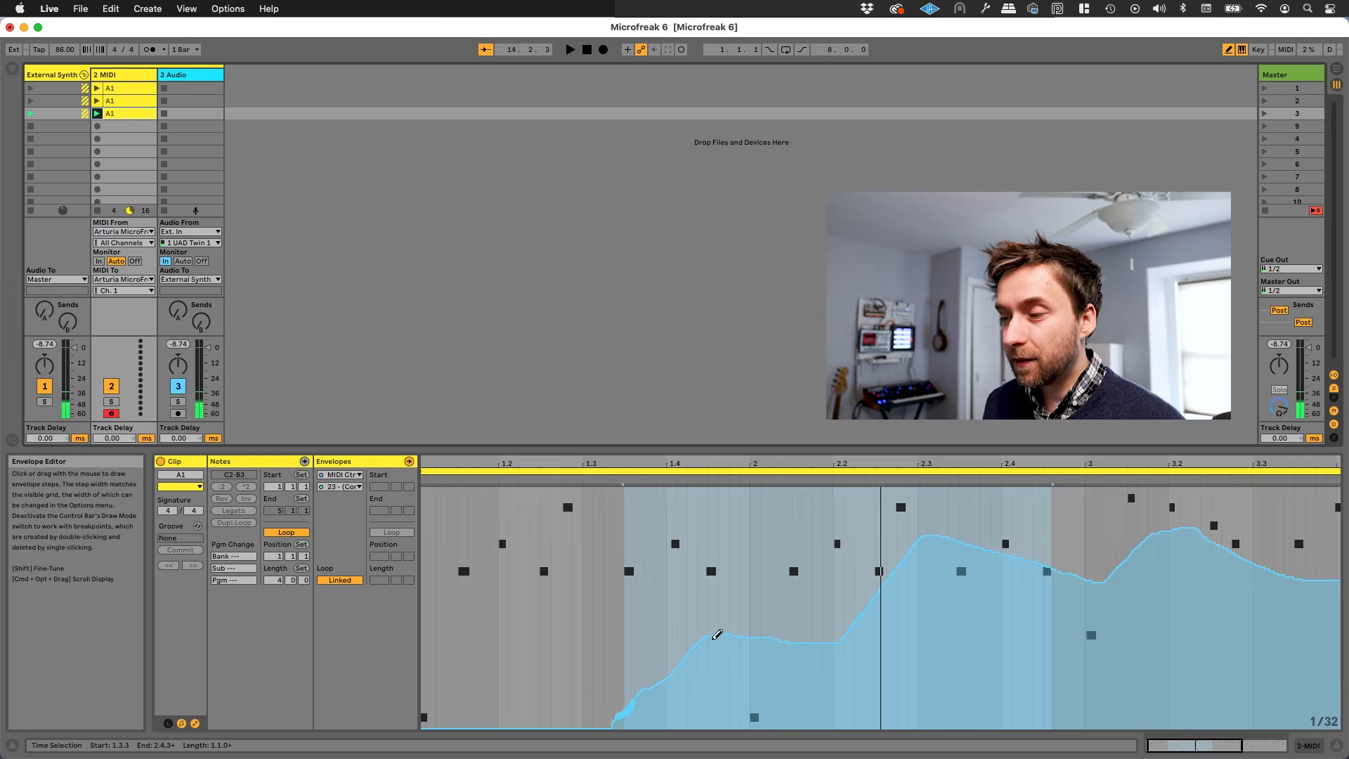
Step: Redraw the recorded controller 23 envelope over most of bar 1 and compare it with the 13 - Effect Control 2 envelope
drag(716, 634, 424, 611)
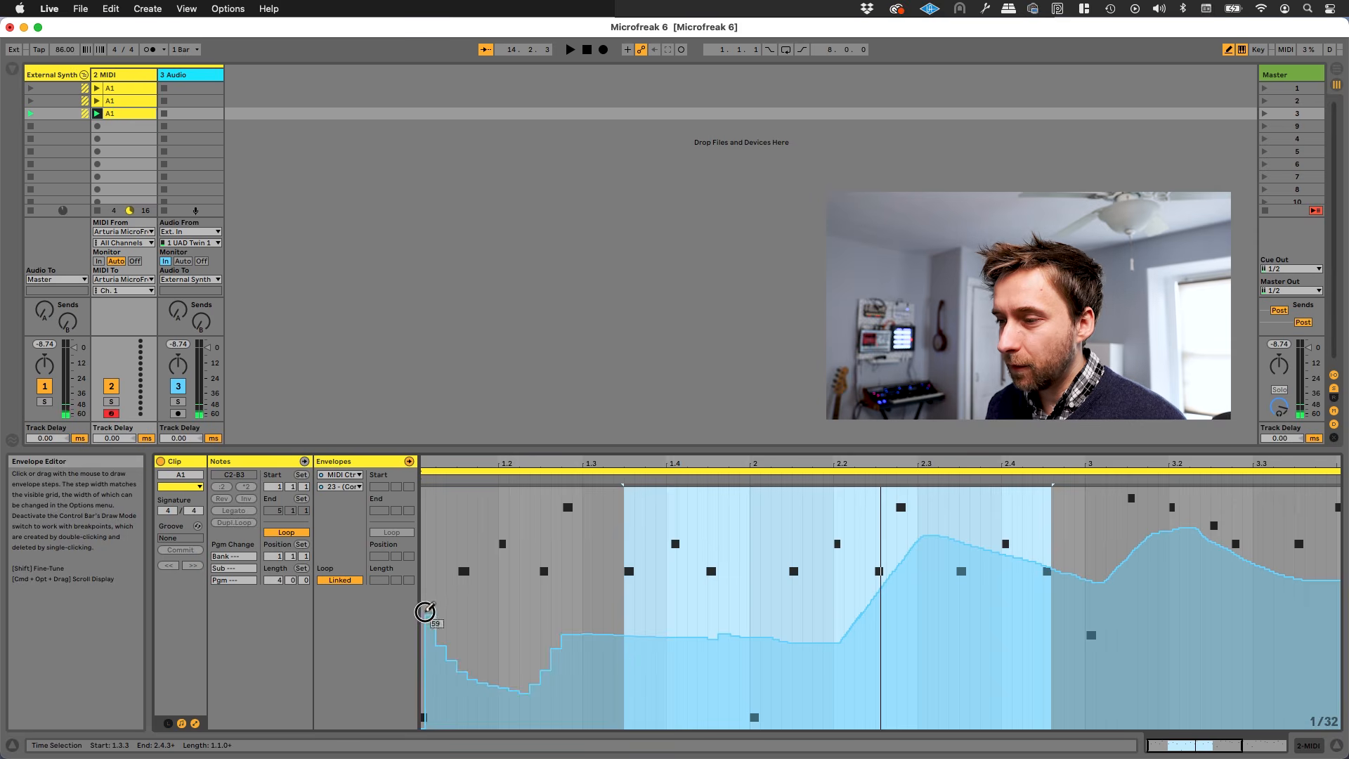
click(340, 486)
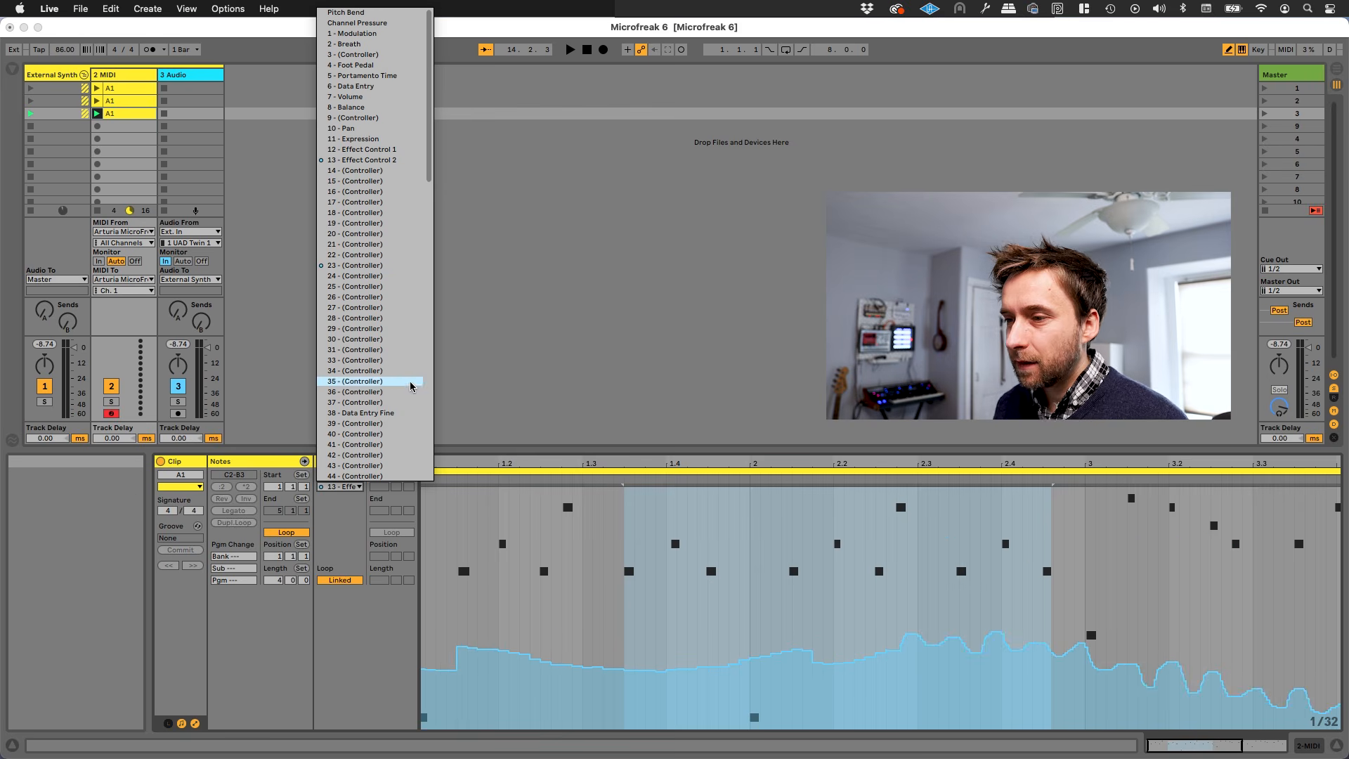
click(390, 265)
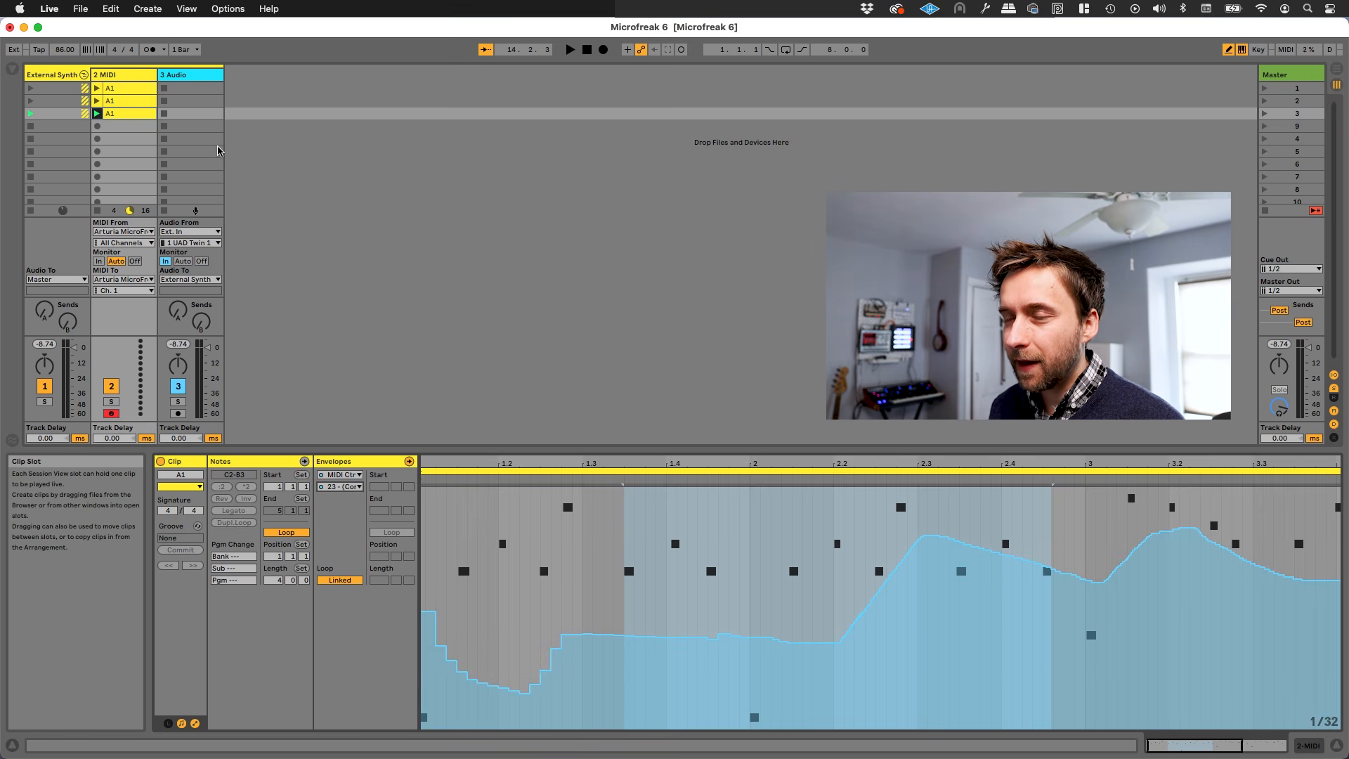
Step: Play the scene 3 A1 clip and display its 13 - Effect Control 2 envelope
key(space)
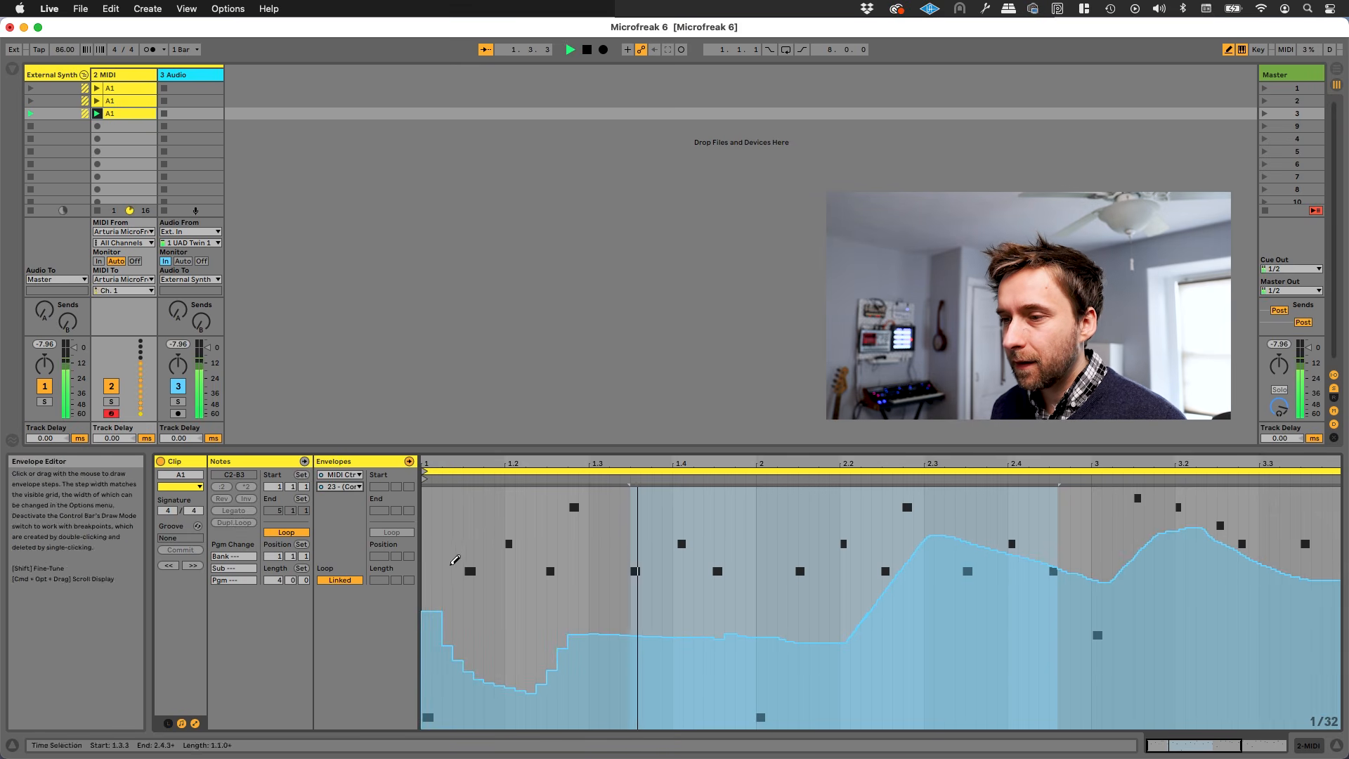
click(340, 486)
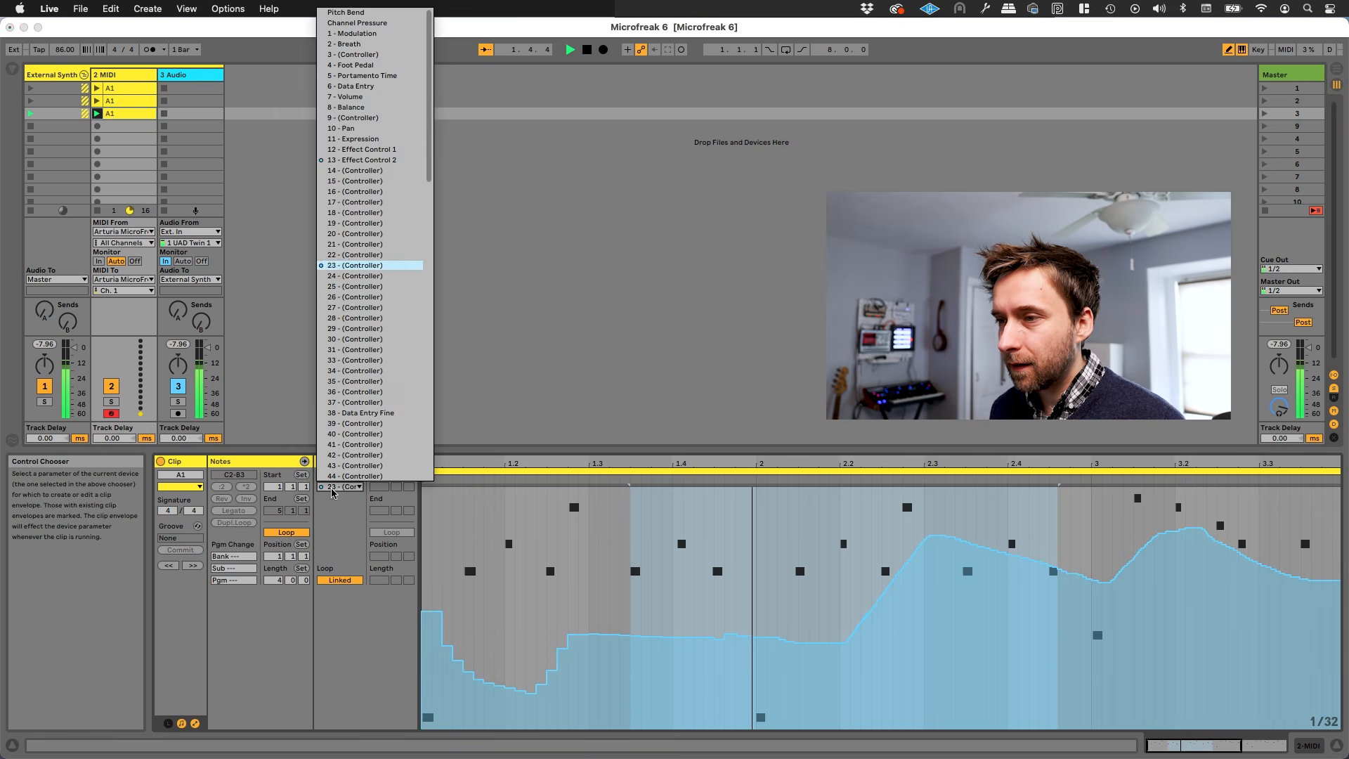
click(361, 160)
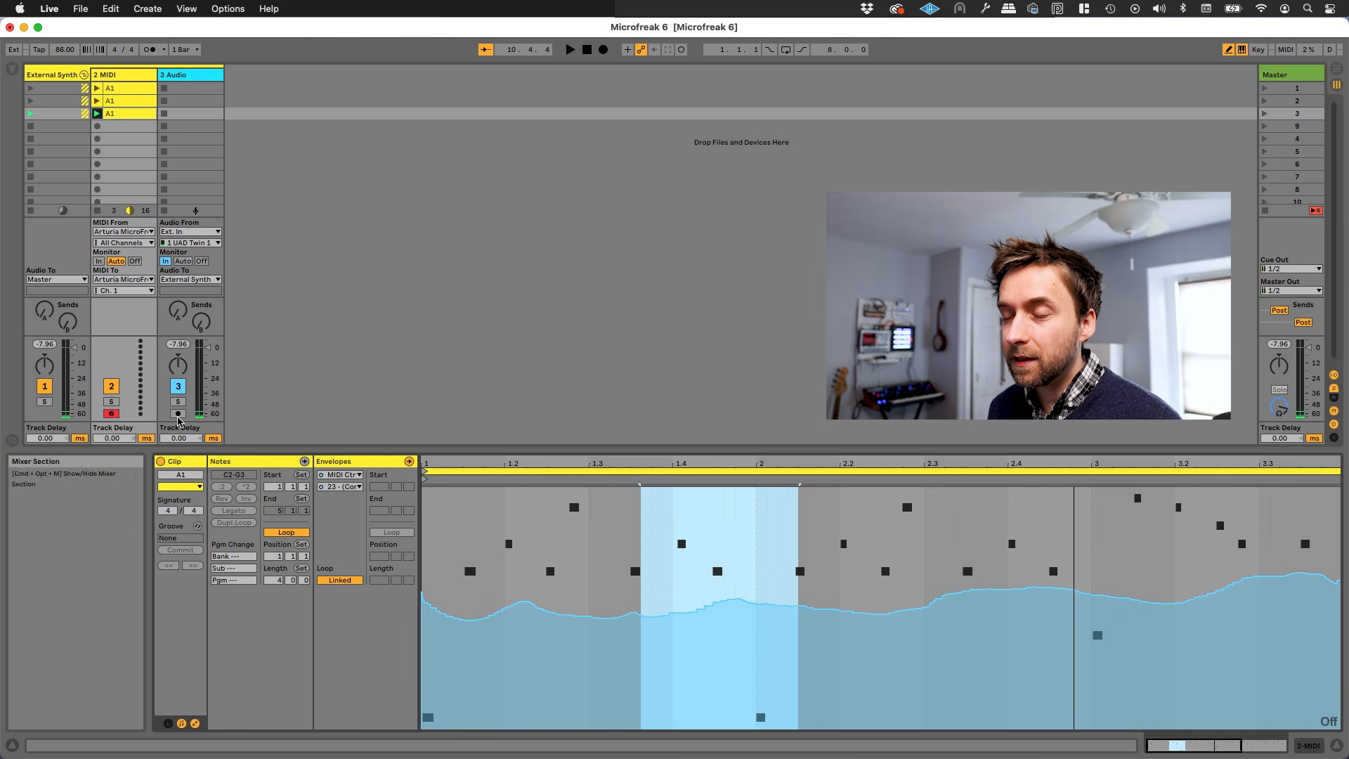
Step: Arm the 3 Audio track and record the synth into its scene 3 slot, setting the track's monitoring to Auto
click(178, 413)
click(177, 389)
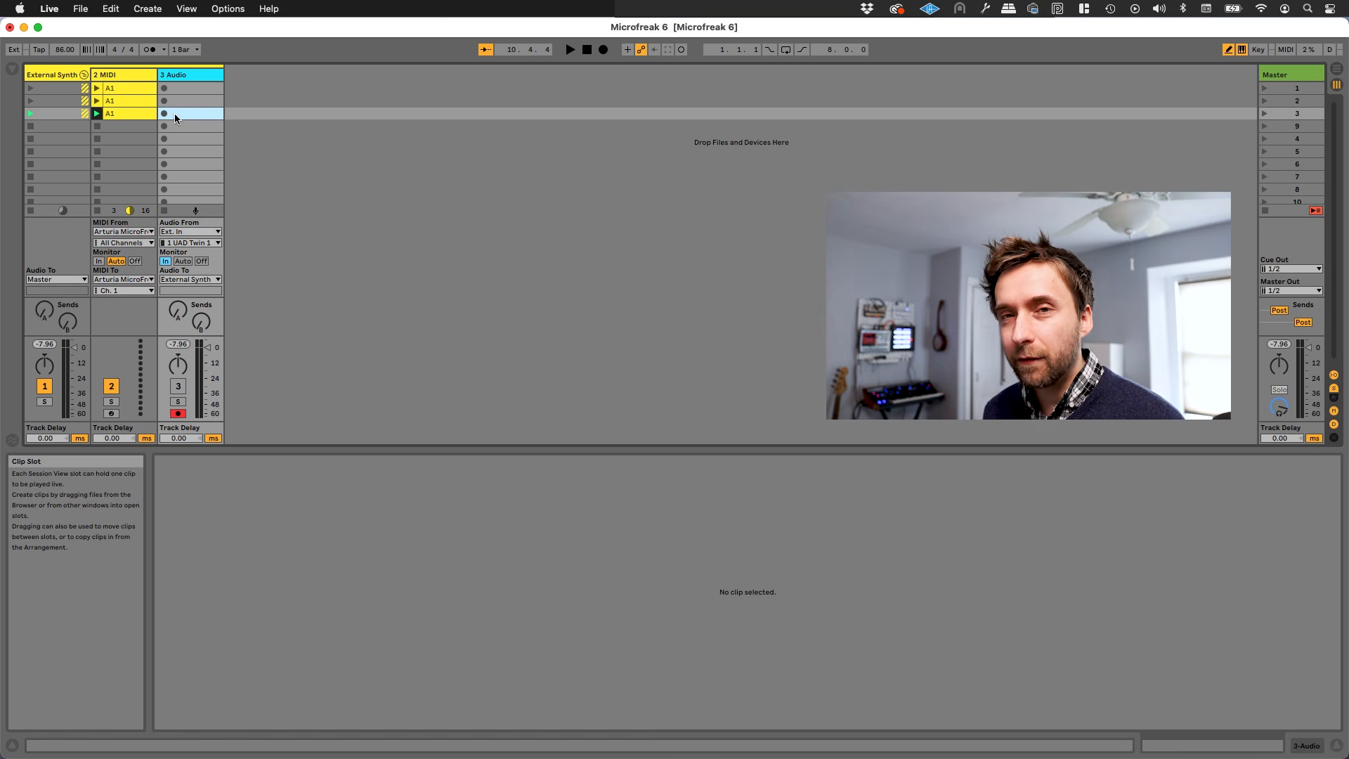
key(Tab)
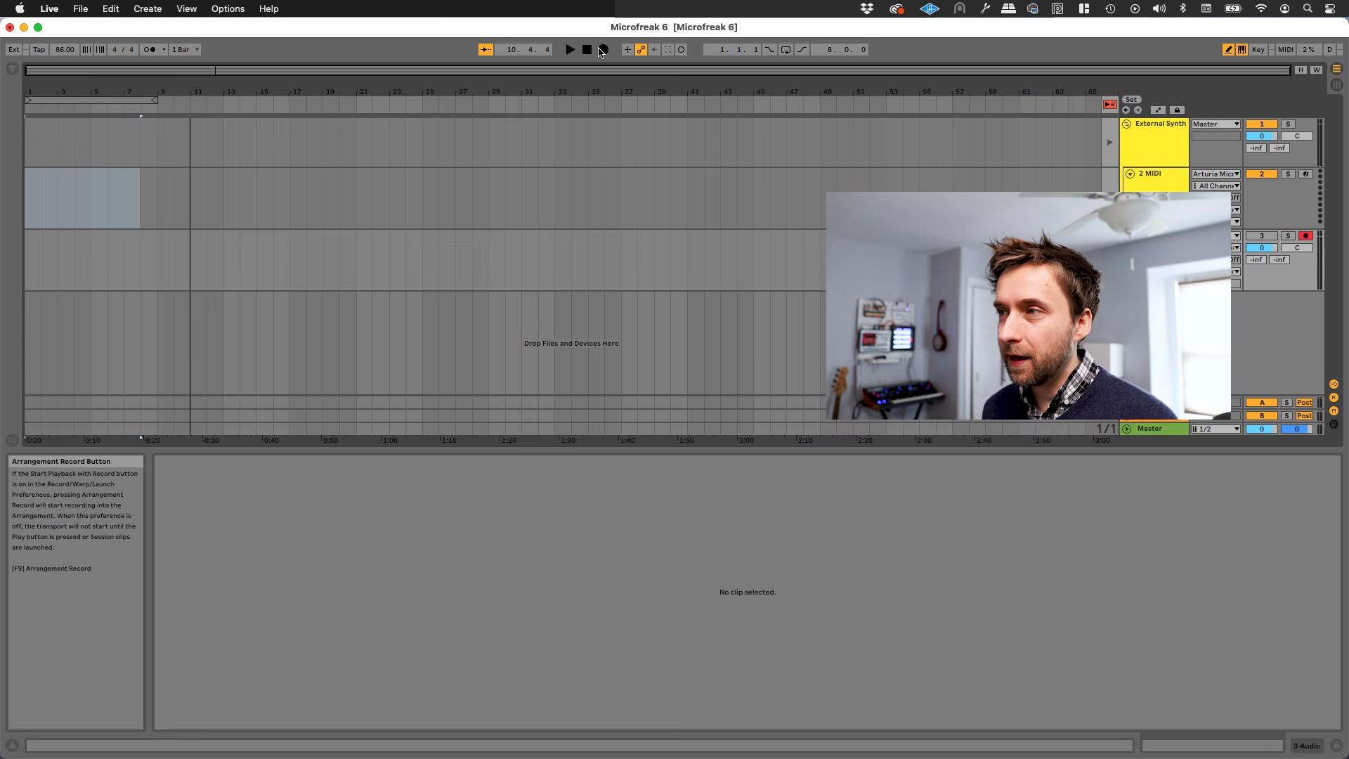
key(Tab)
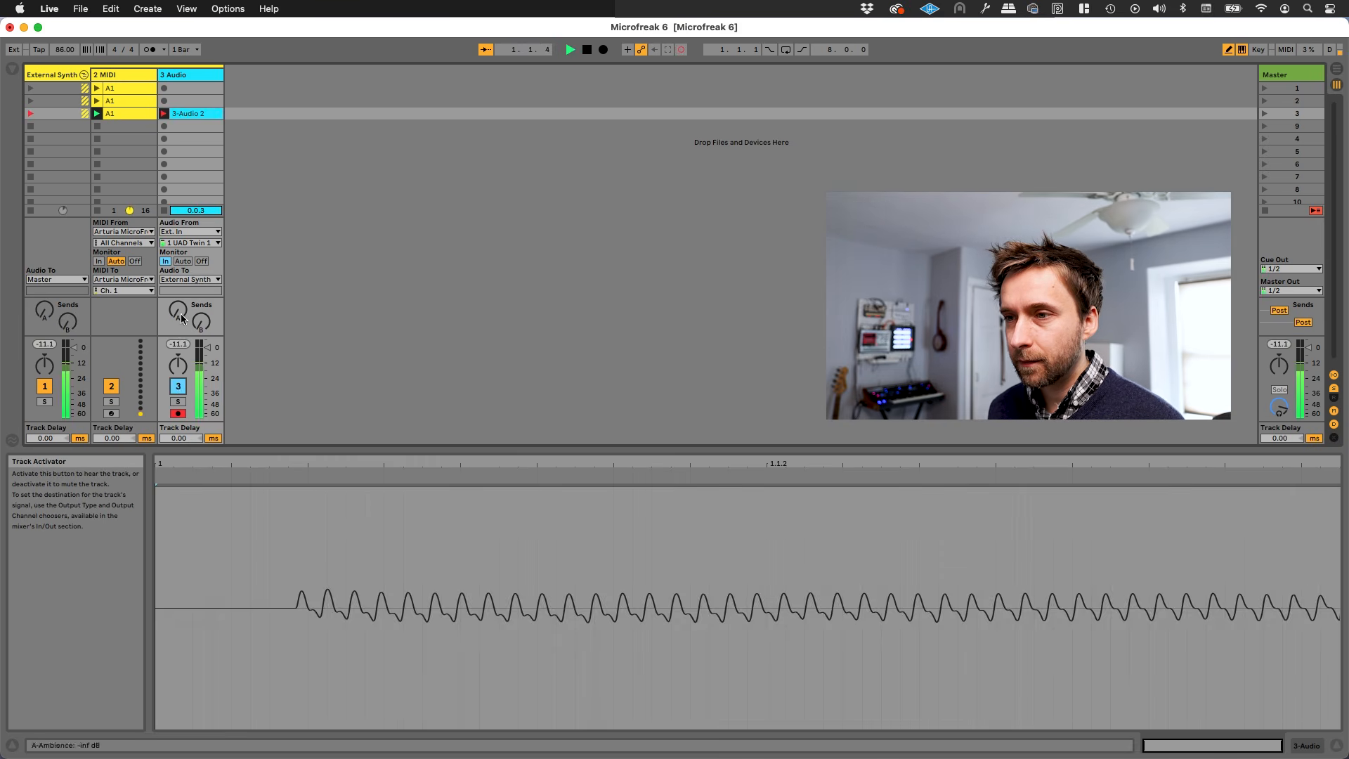
click(184, 262)
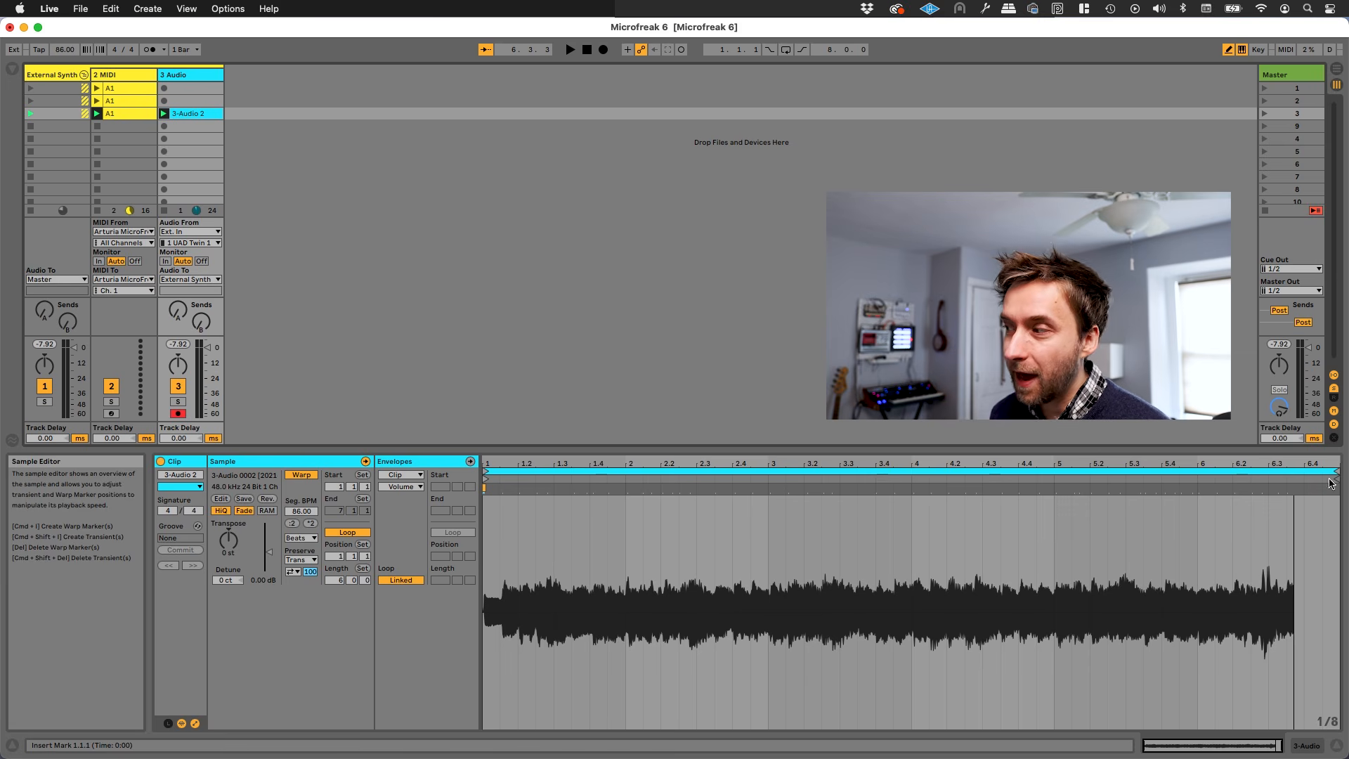
Step: Shorten the 3-Audio 2 clip's loop to four bars and shift it to start at 2.1.1
drag(1340, 472, 1062, 470)
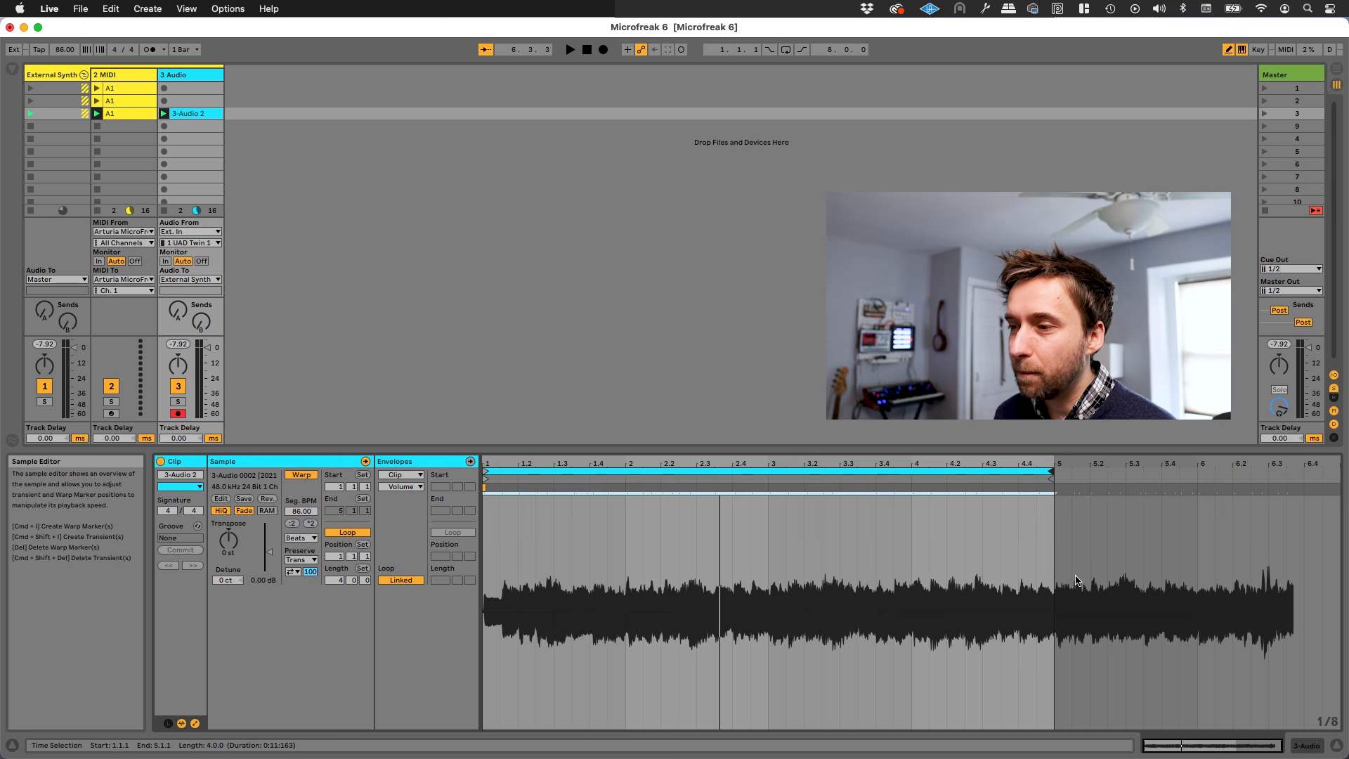
click(973, 482)
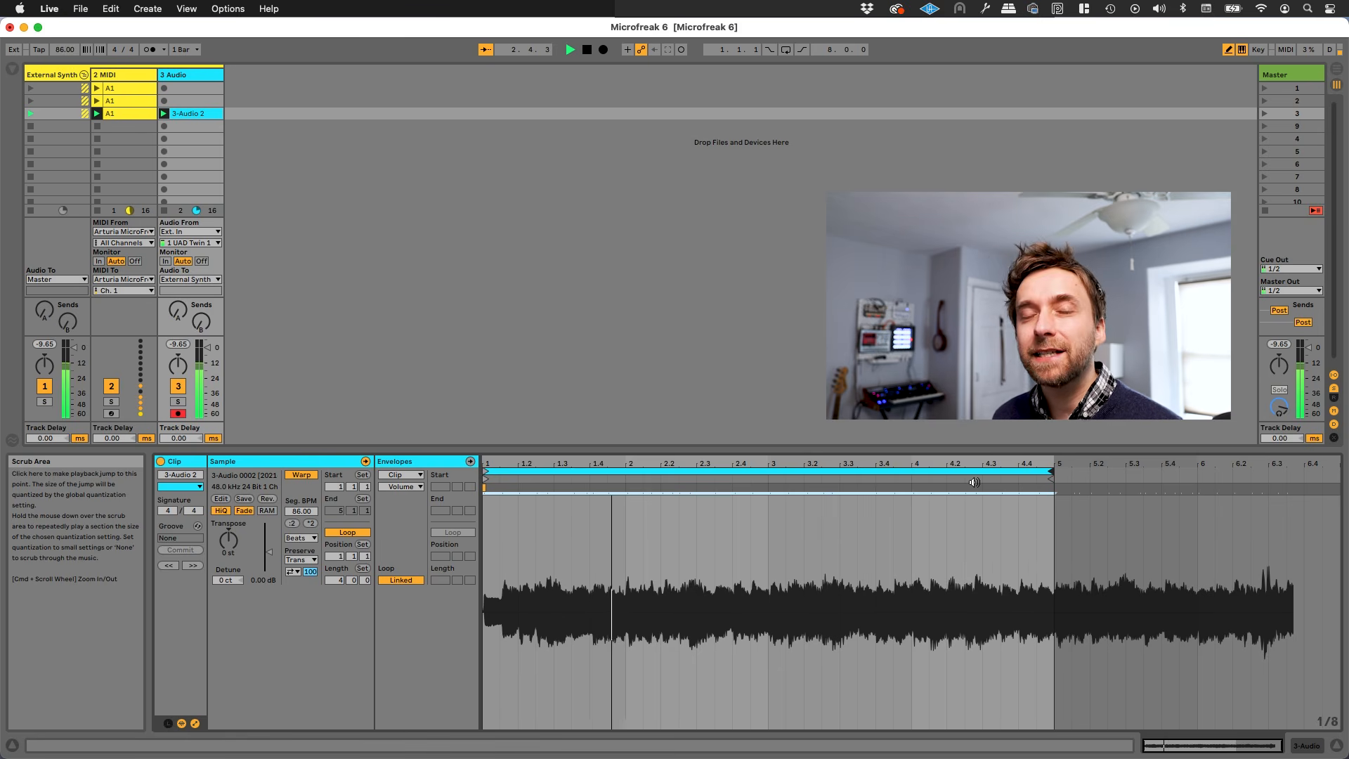
click(768, 472)
drag(767, 471, 909, 472)
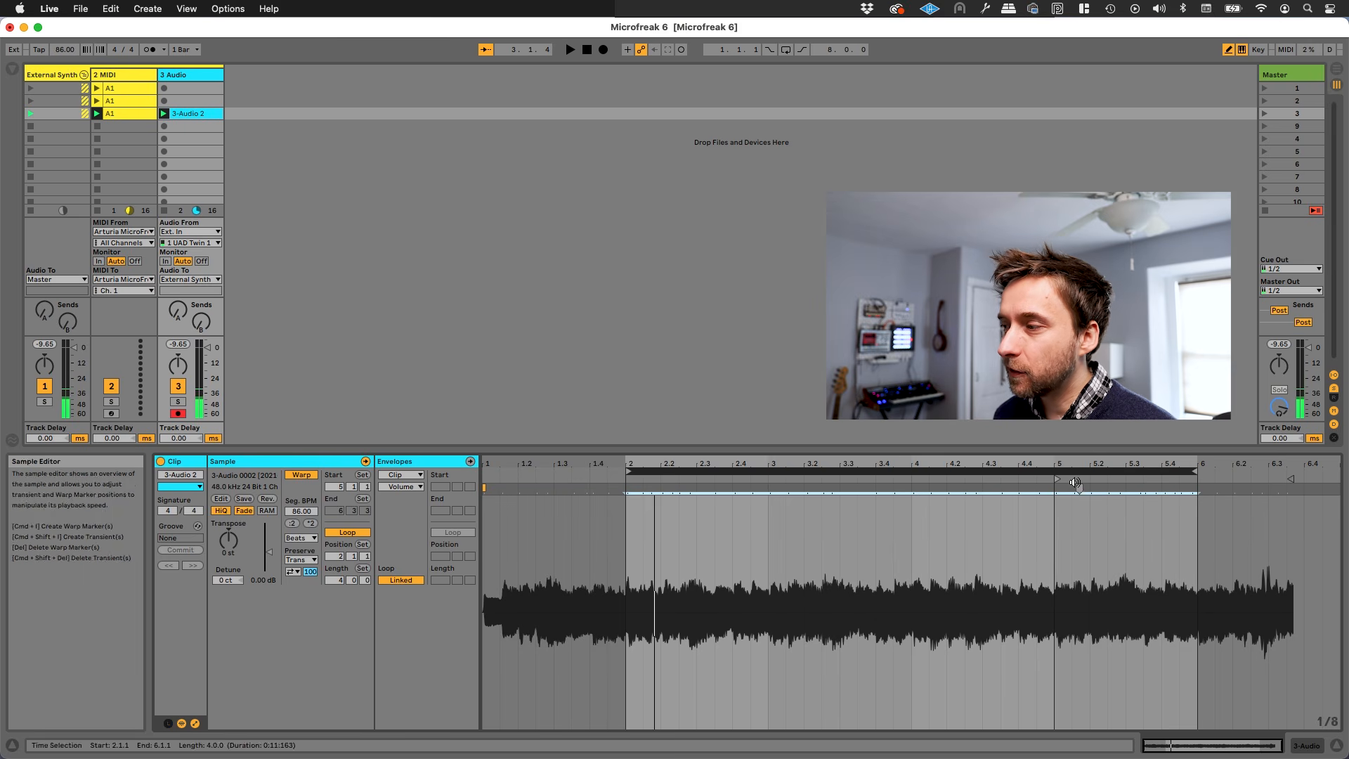
Step: Audition the 3-Audio 2 clip and move its start marker back to 1.1.1
click(1056, 538)
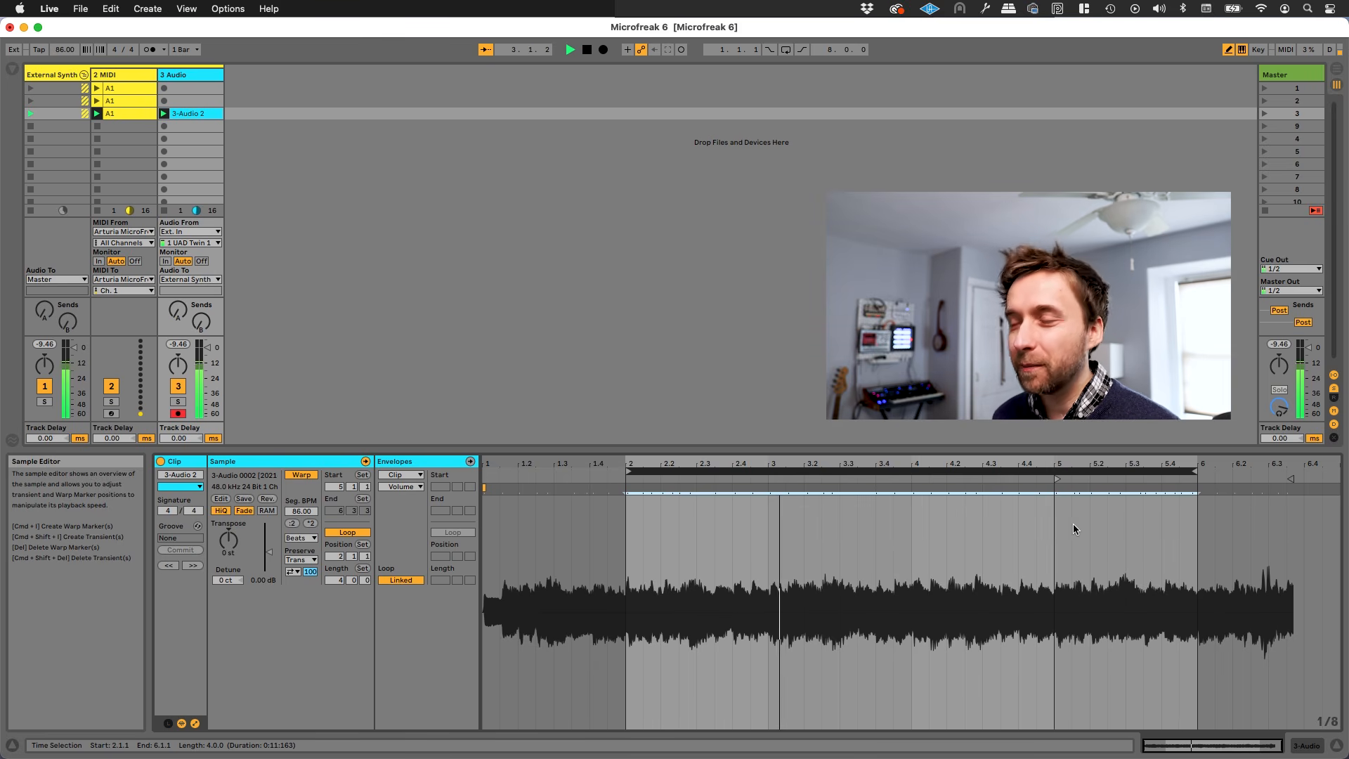
key(space)
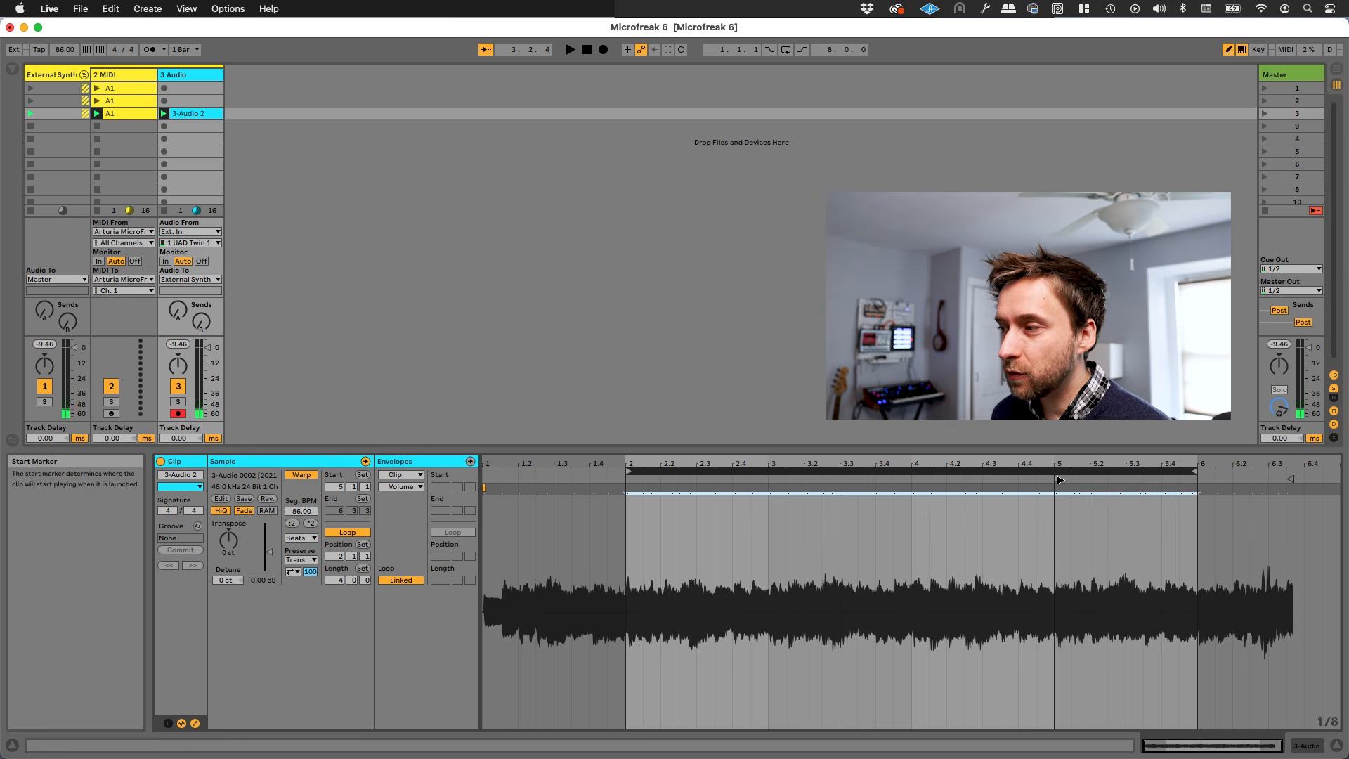
mouse_move(1060, 479)
mouse_down()
mouse_move(737, 472)
mouse_move(485, 493)
mouse_up()
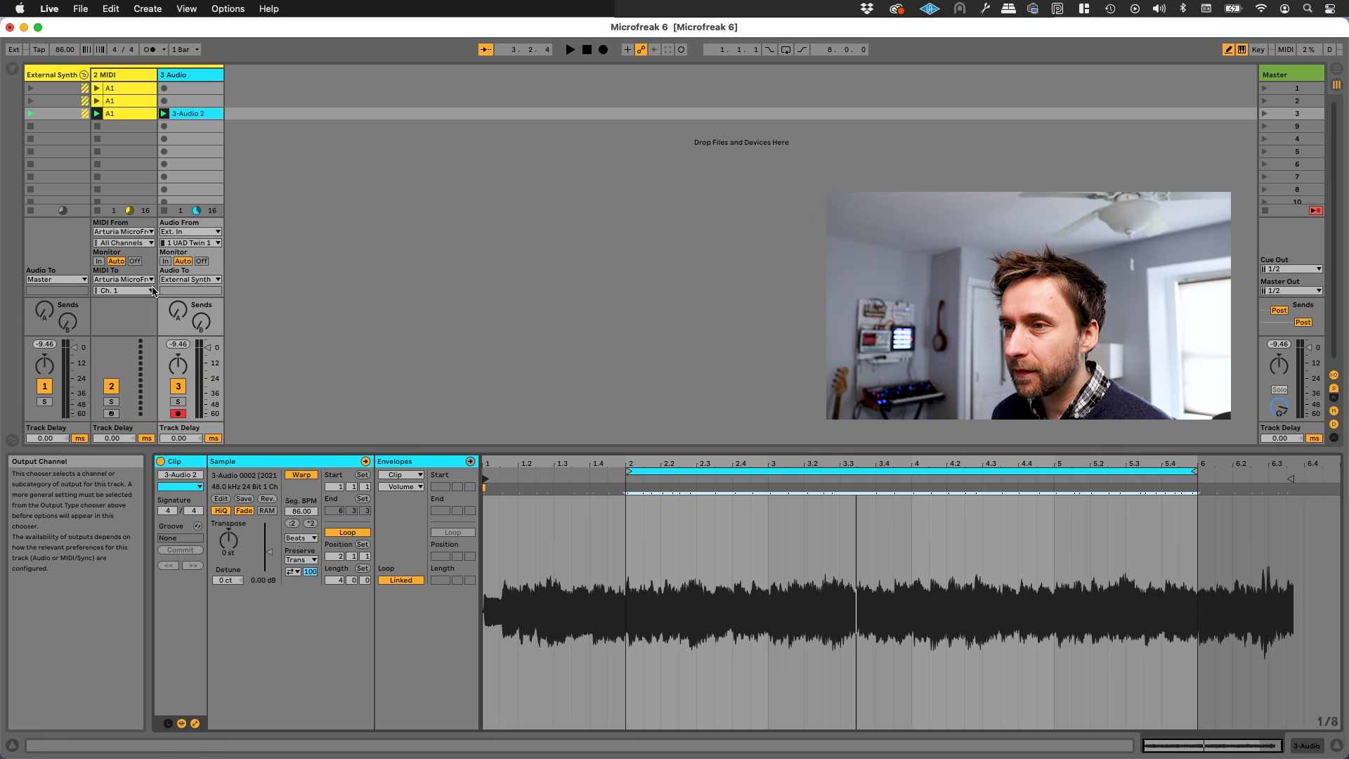
key(space)
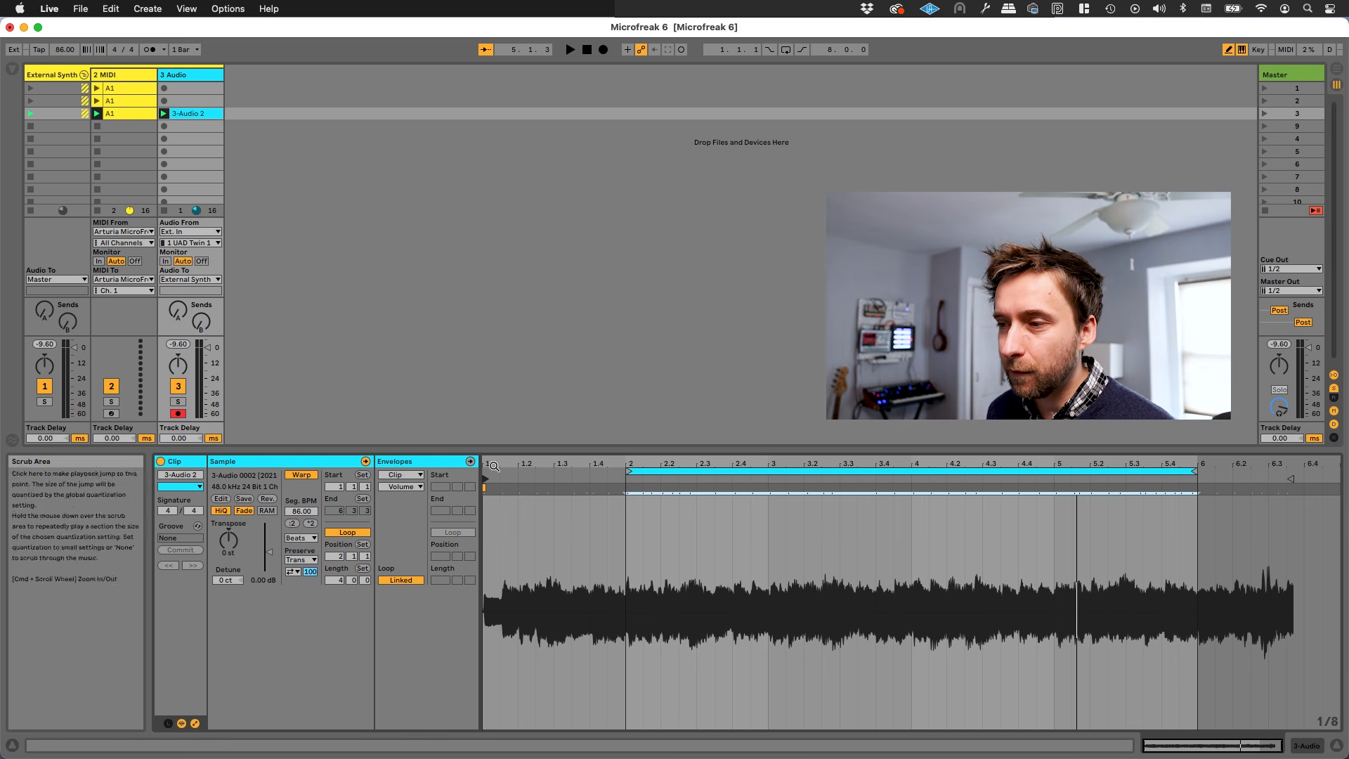
Step: Measure the silent gap before the first note in 3-Audio 2 and set the 2 MIDI track delay to -33.00 ms
drag(488, 463, 590, 592)
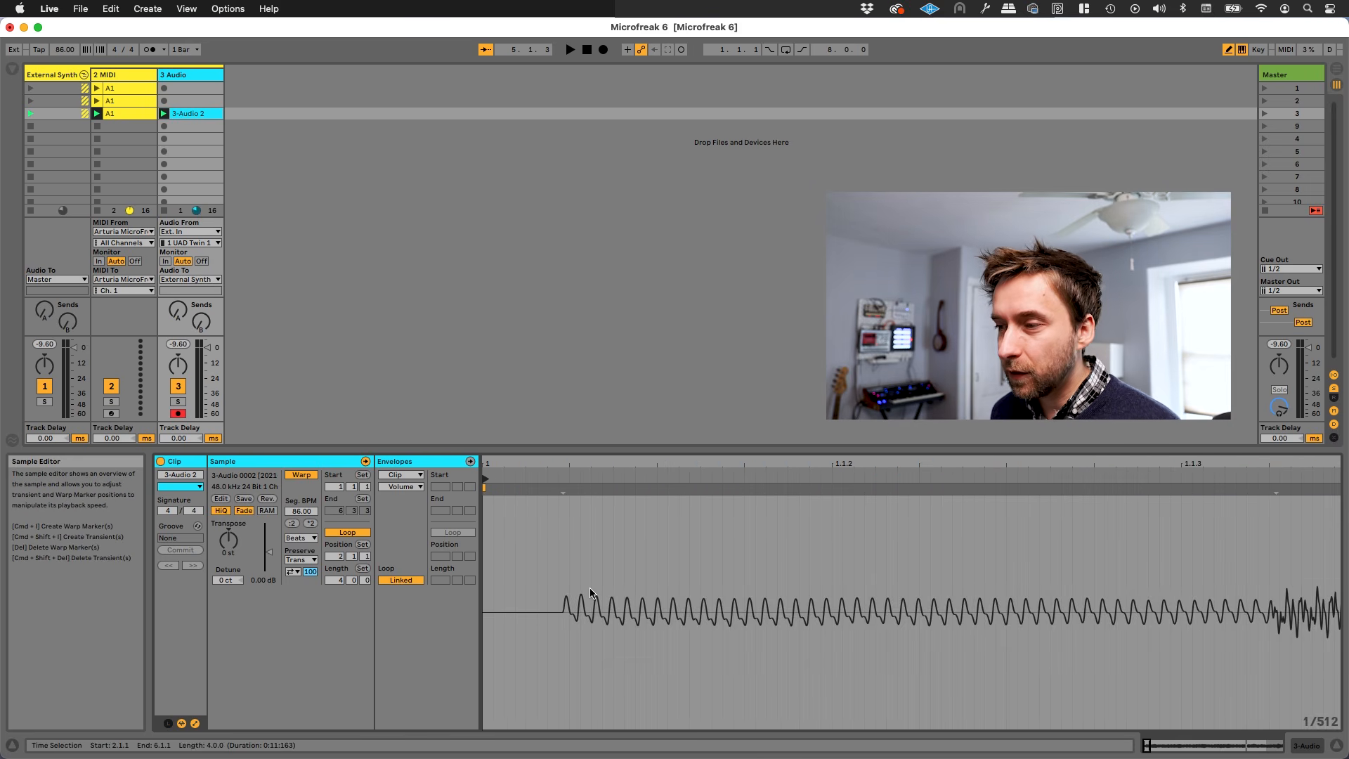
click(563, 563)
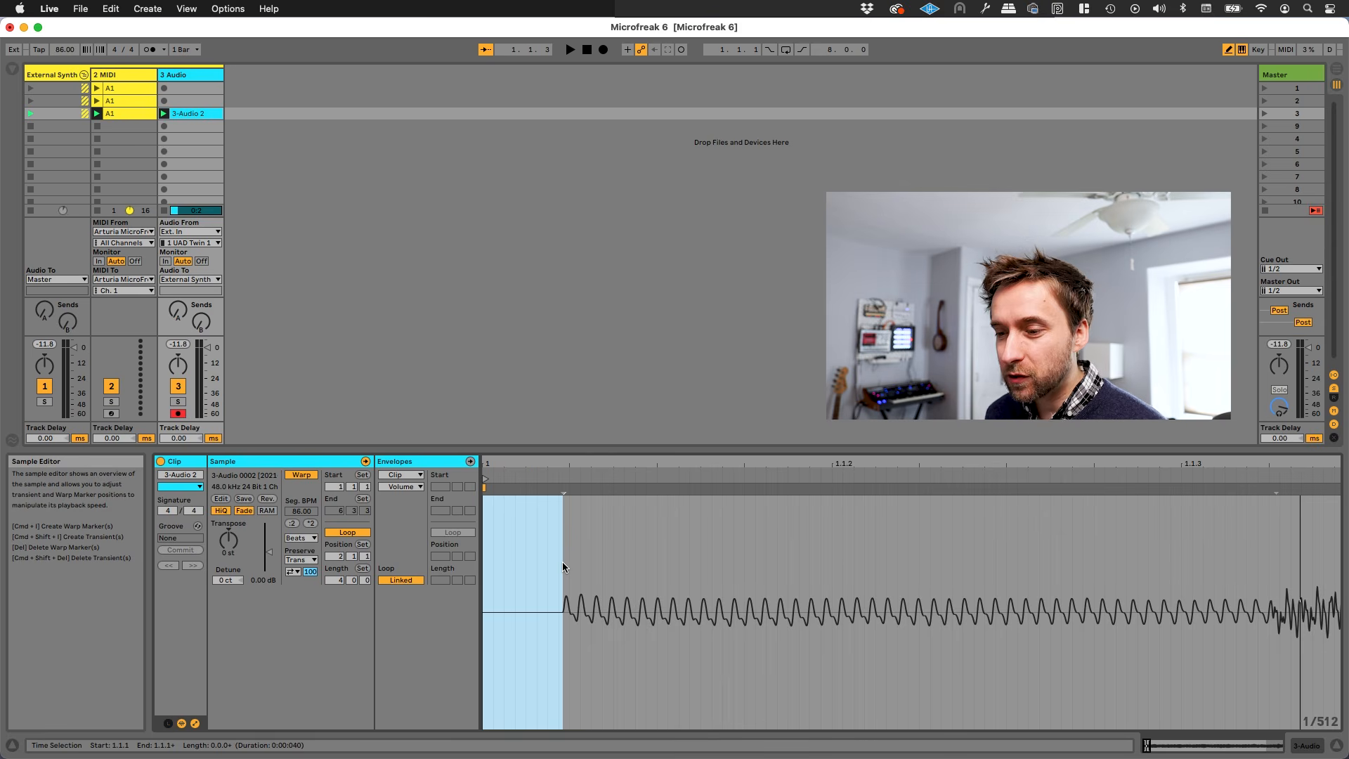
click(560, 565)
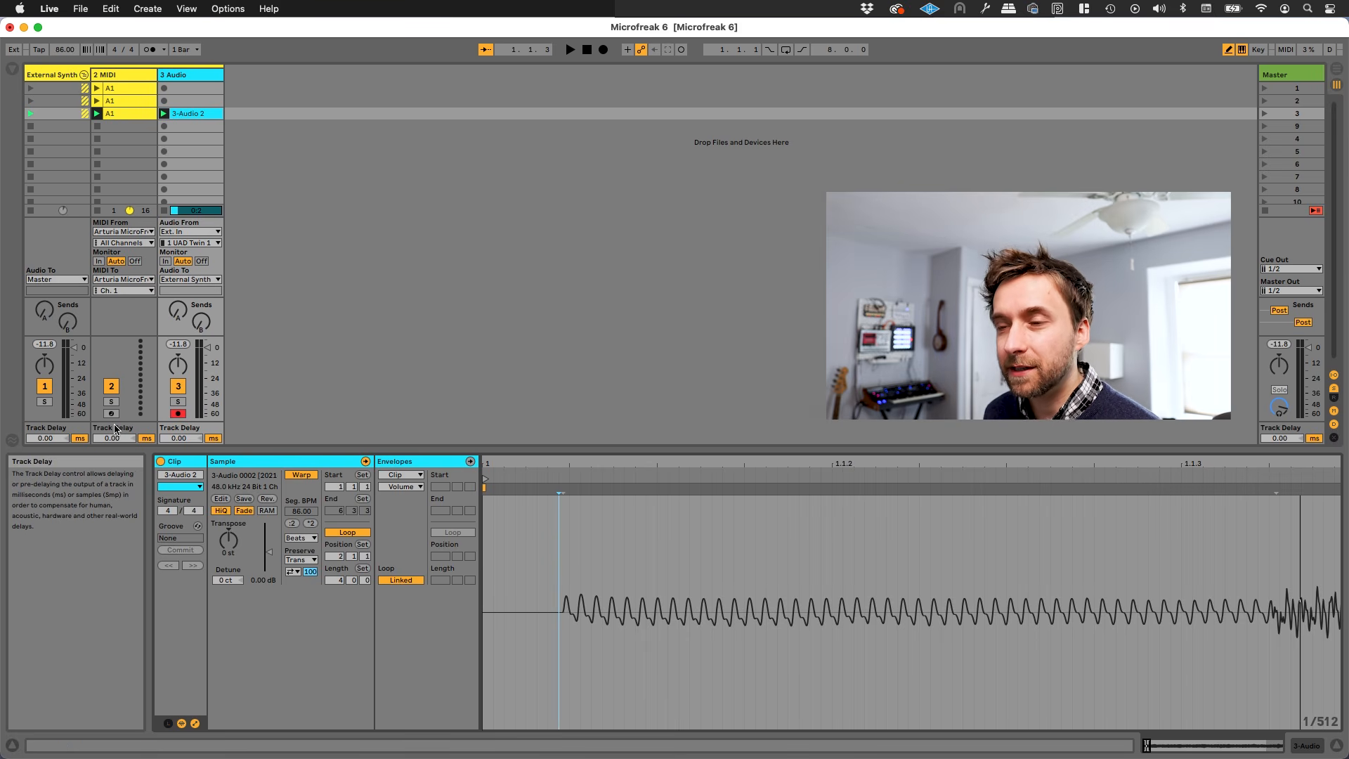
drag(123, 441, 123, 453)
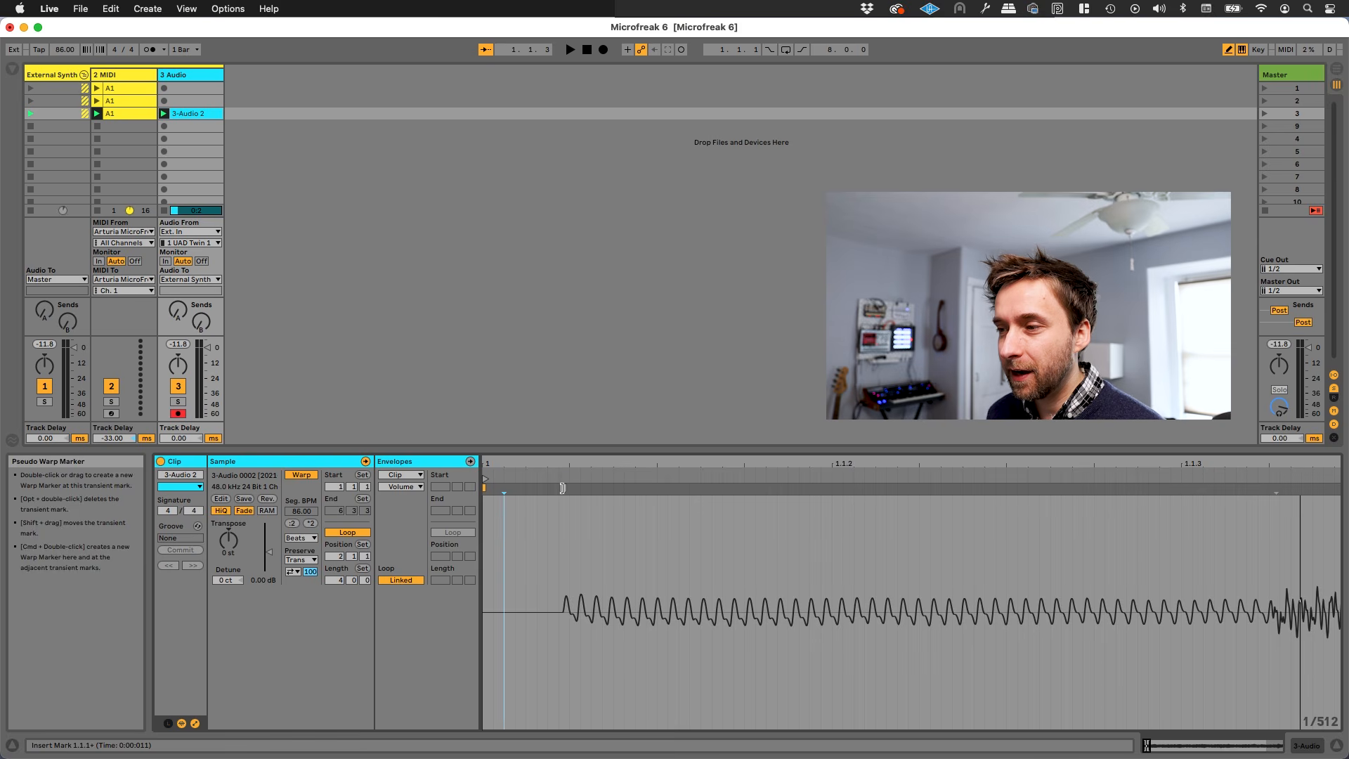
Step: Set 1.1.1 at the first transient of 3-Audio 2 and realign its four-bar loop to start at 2.1.1
right_click(560, 488)
click(618, 323)
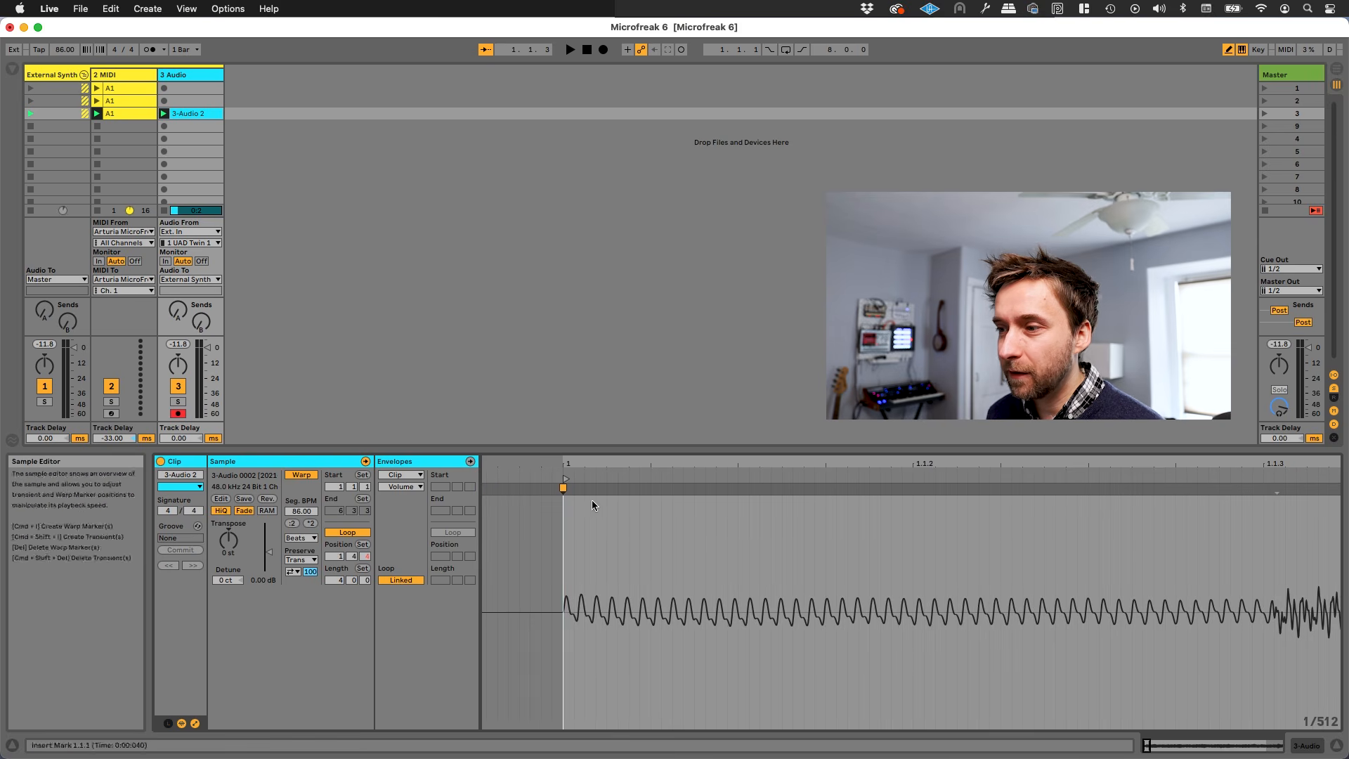
scroll(583, 541, down, 10)
drag(517, 472, 525, 472)
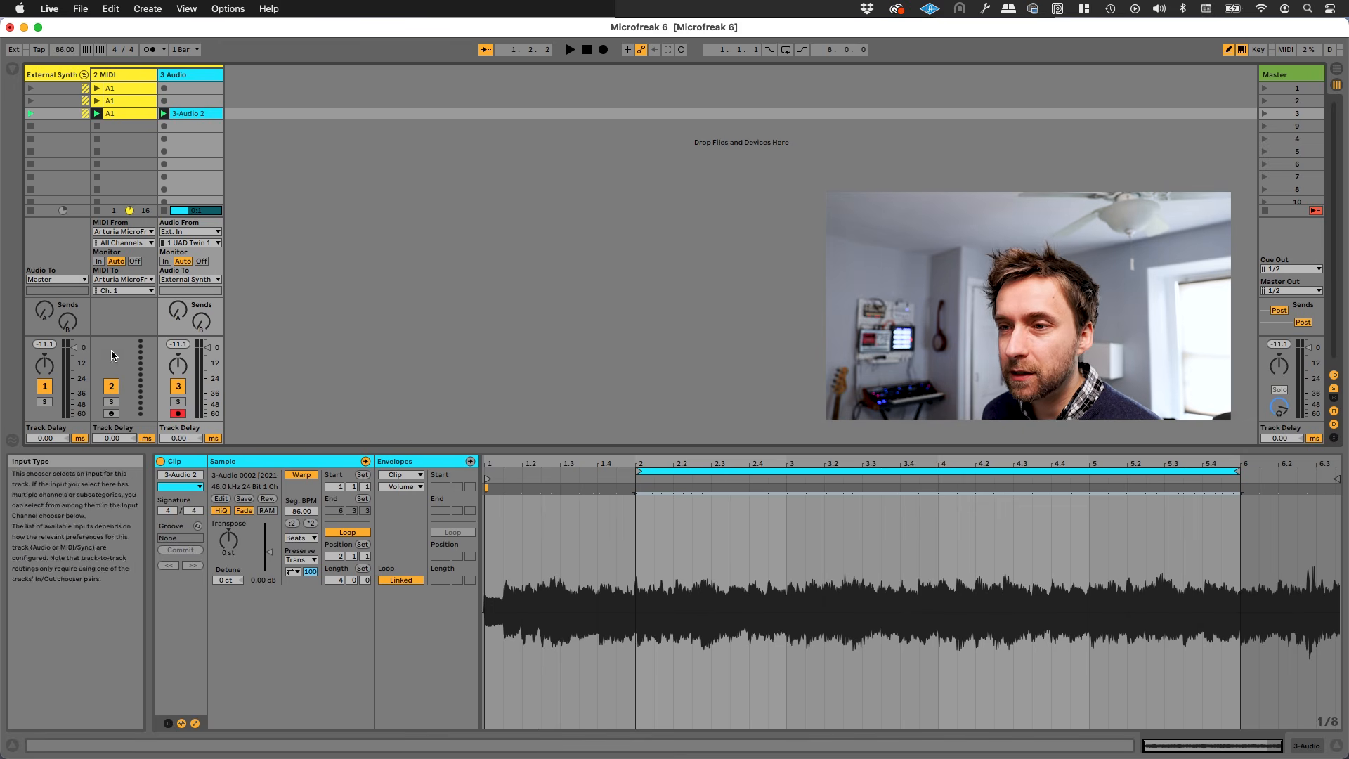
Step: Deactivate the 2 MIDI track and duplicate the External Synth group
click(111, 386)
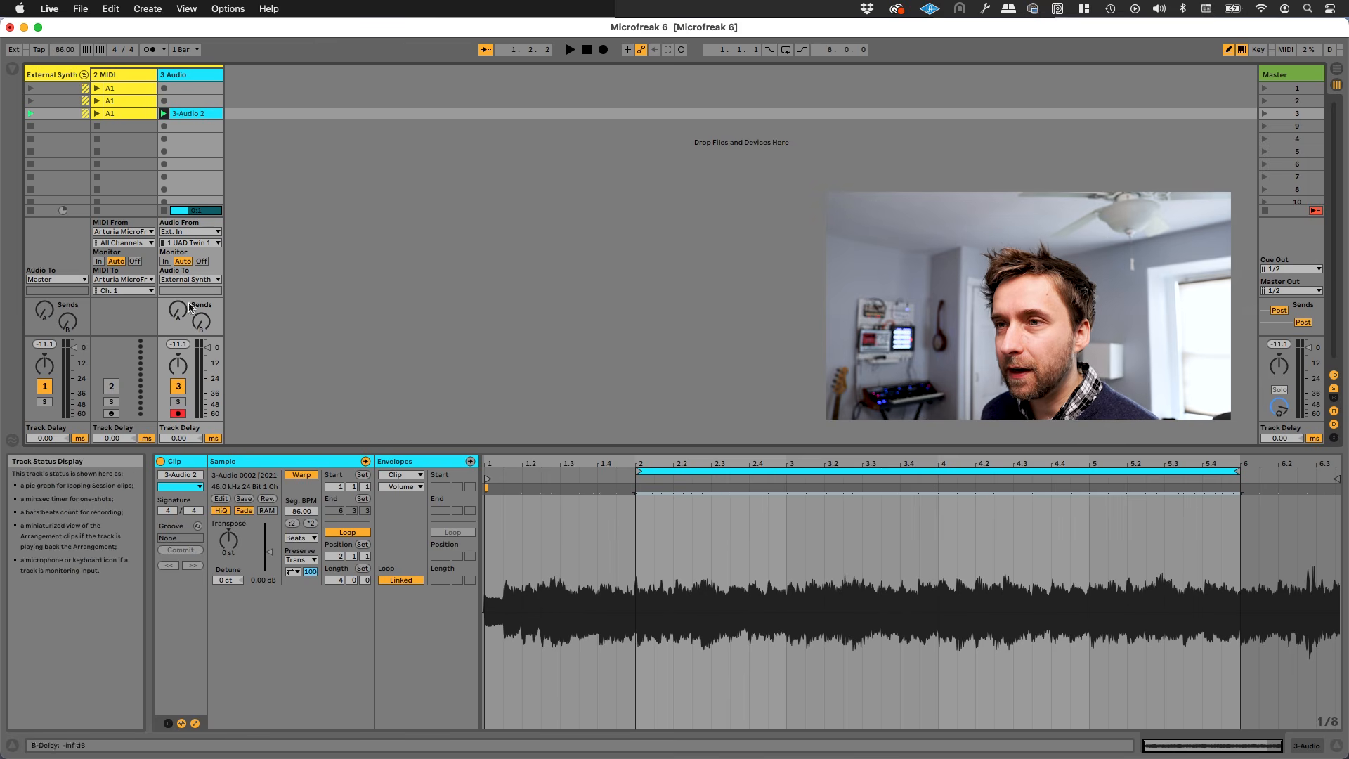
right_click(62, 75)
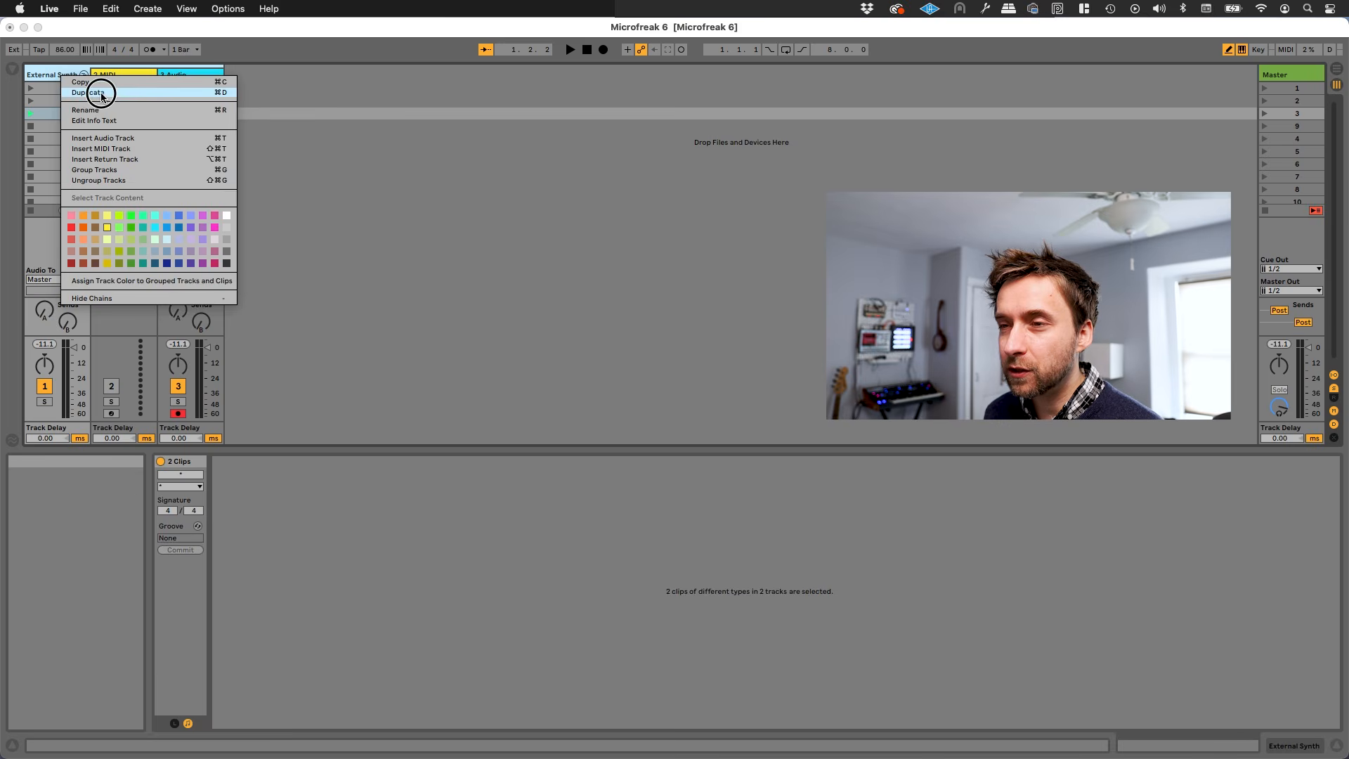
click(102, 92)
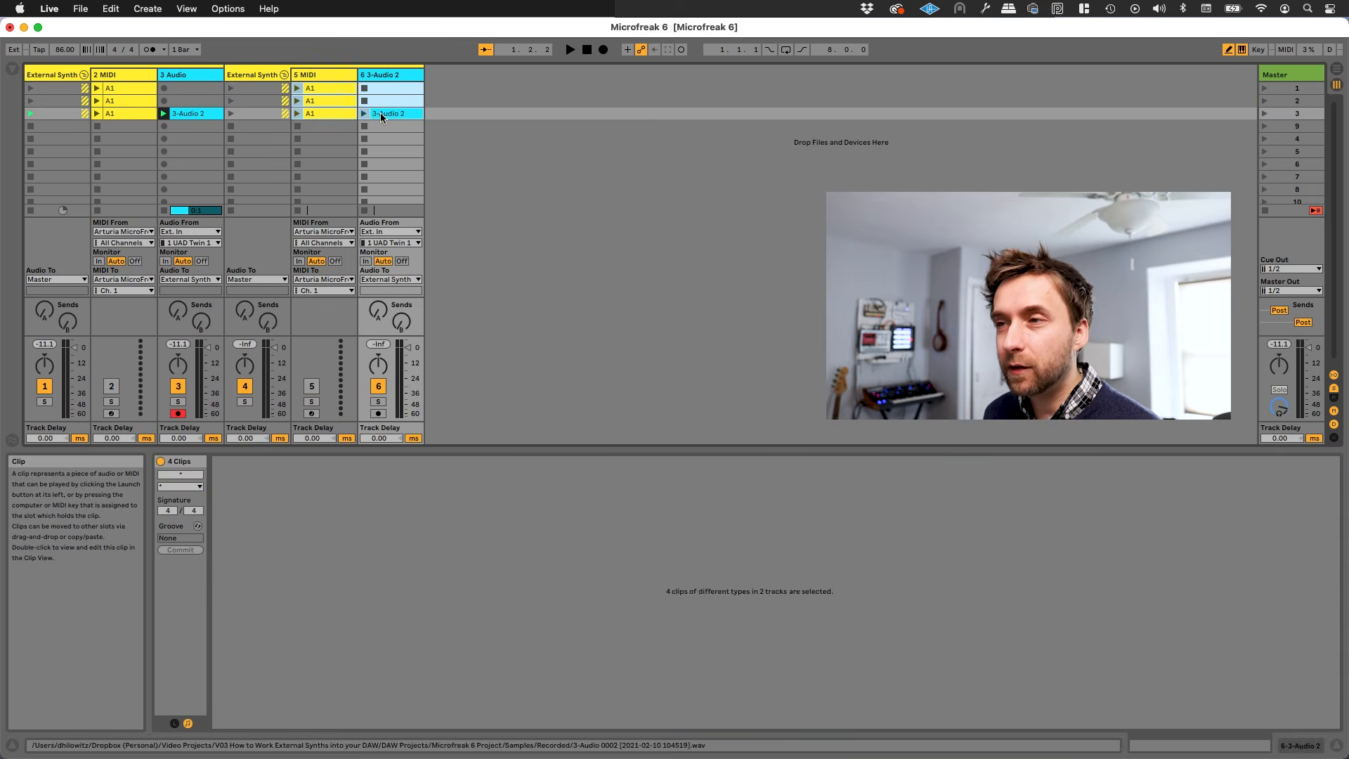
Step: Delete all clips from the duplicated External Synth group and arm its MIDI and audio tracks
key(Delete)
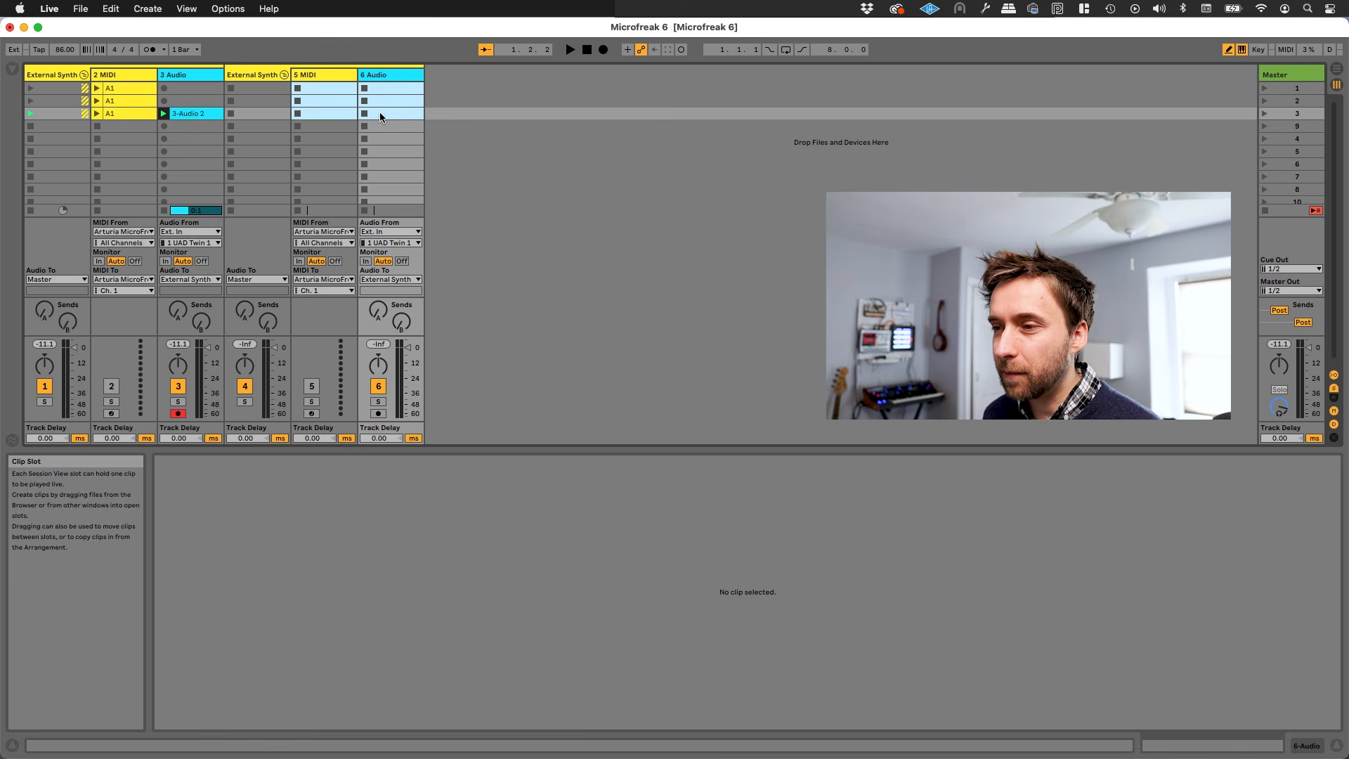
click(311, 413)
click(378, 414)
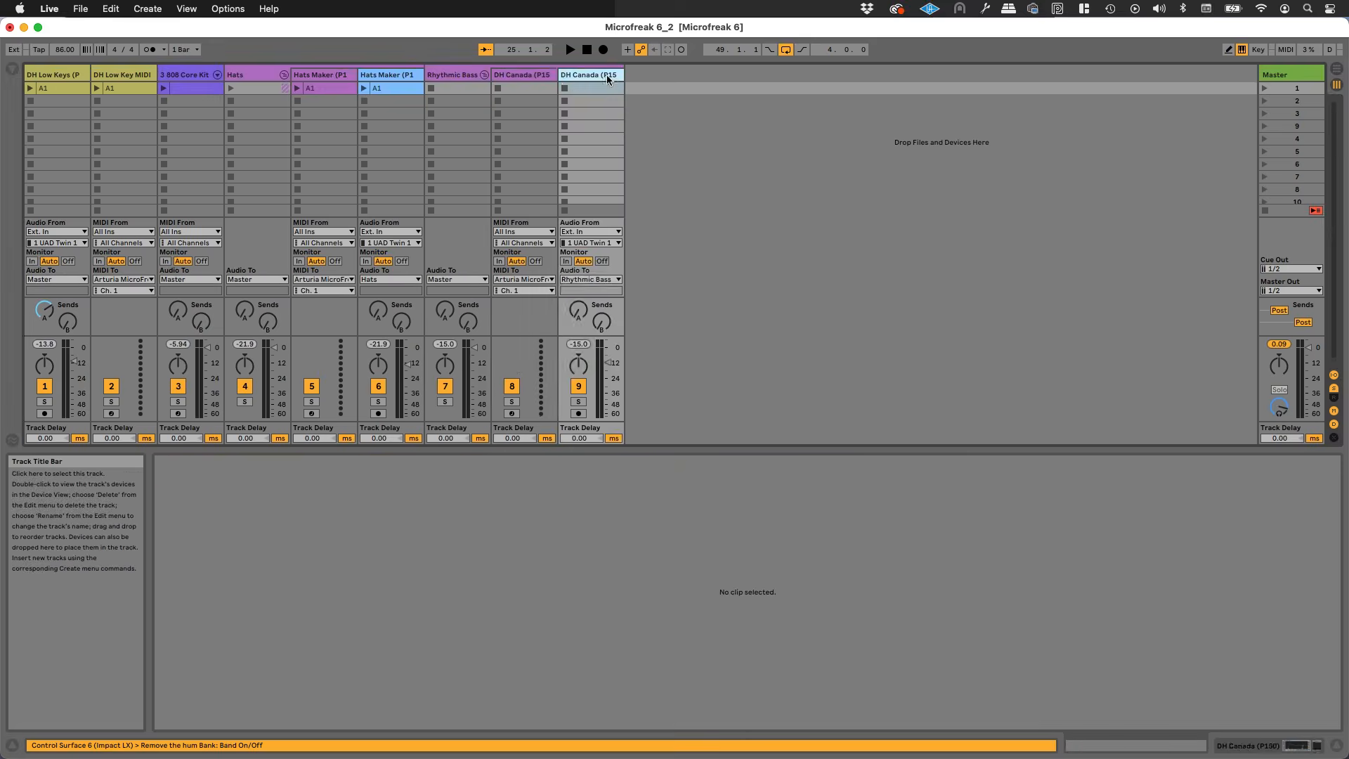
Step: Play clips in the Microfreak 6_2 set, launching A1 (yellow) on the Speaking track
click(111, 102)
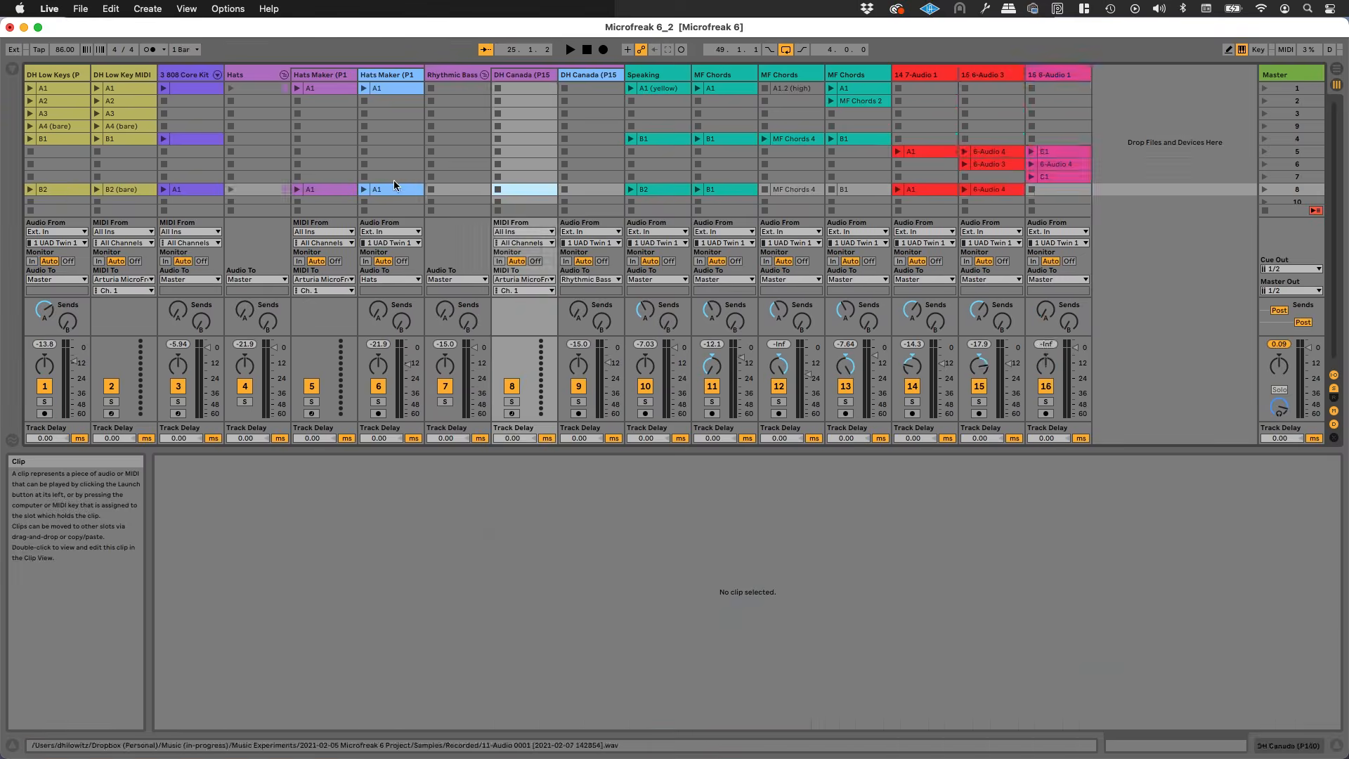
click(646, 197)
click(632, 84)
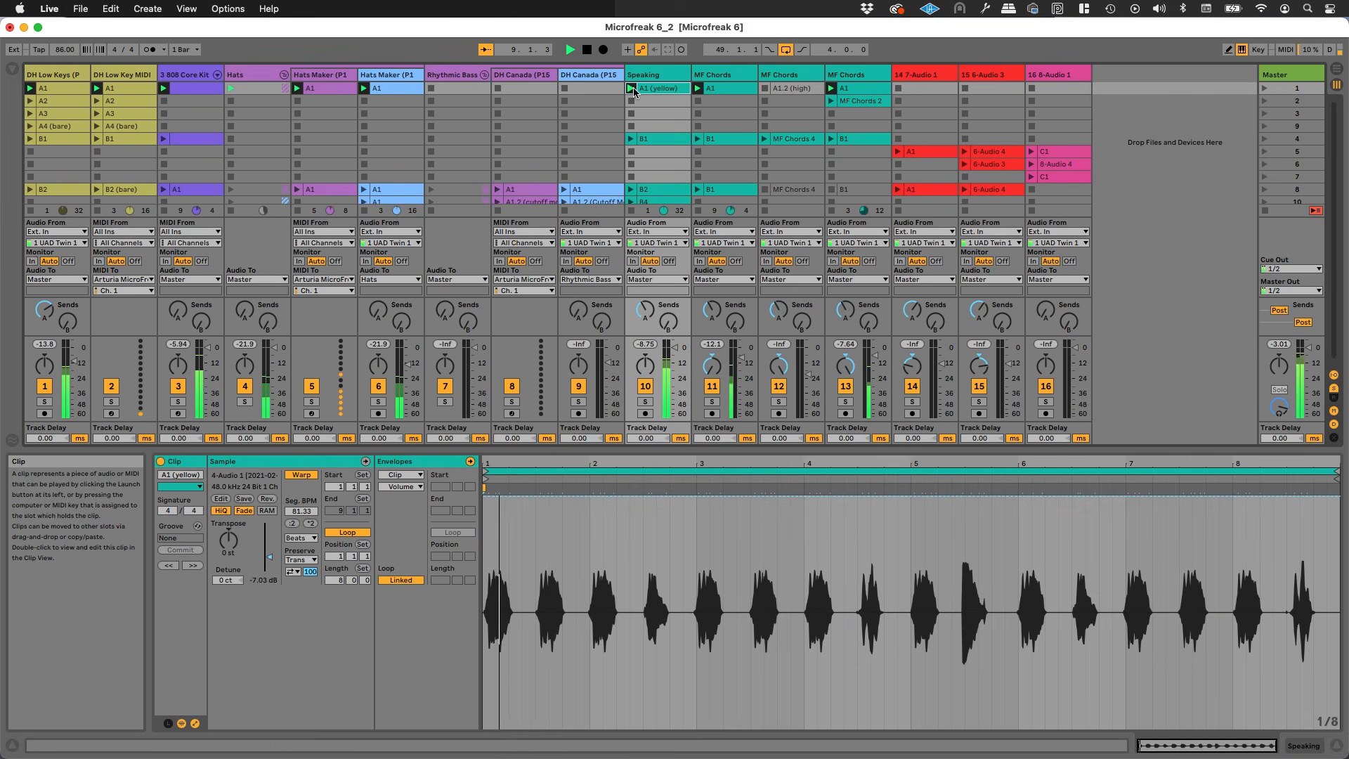